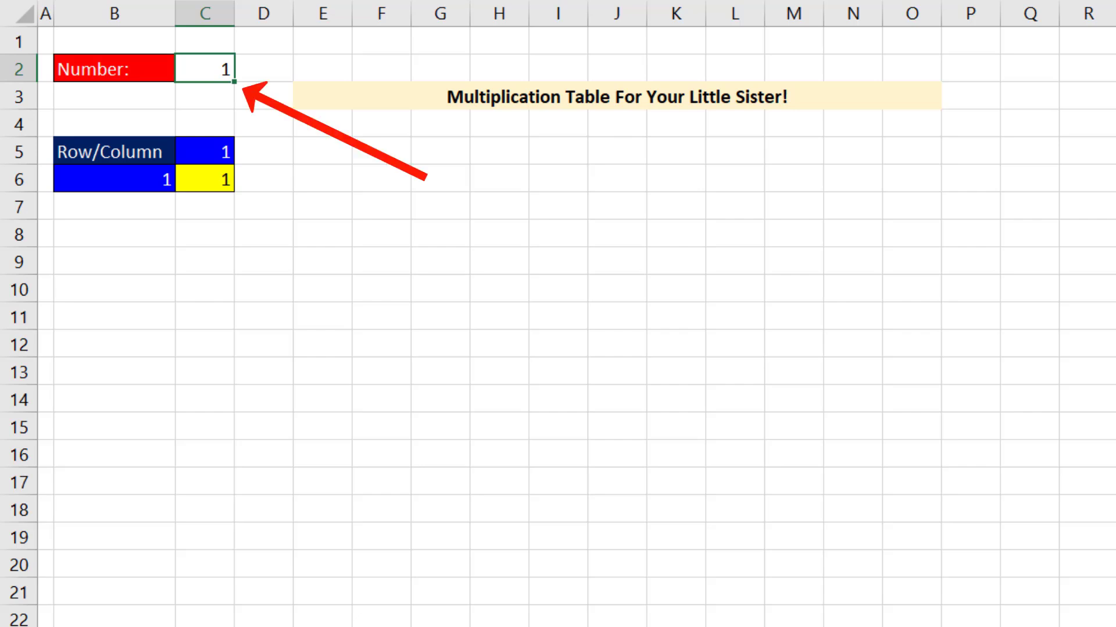
# Resize the demo table by changing its Number to 5, then to 13
pyautogui.write('5')
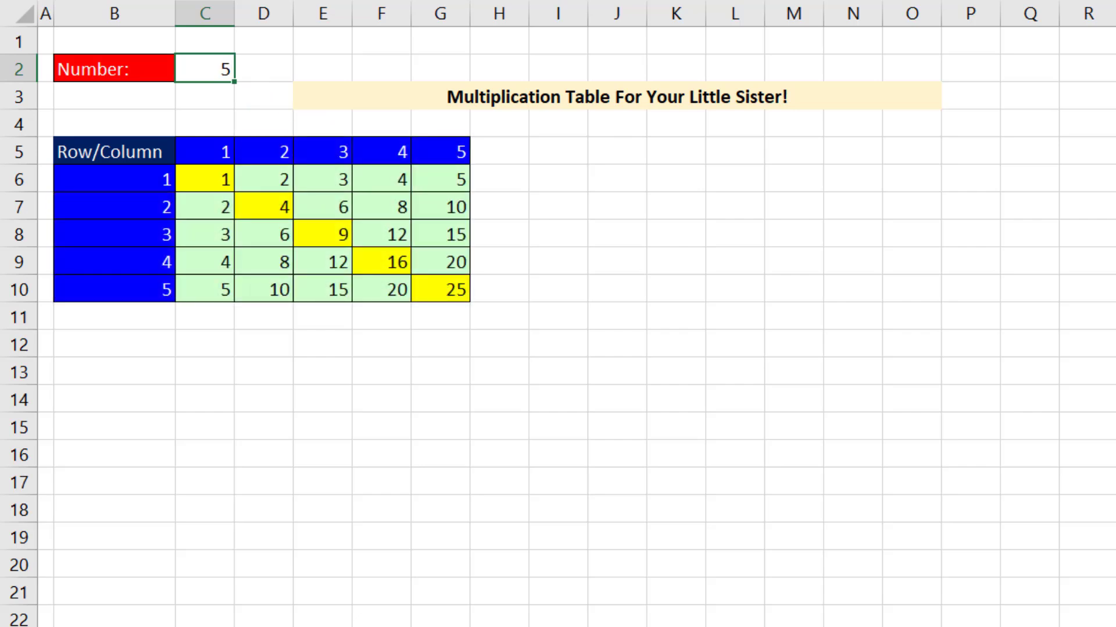
pyautogui.write('13')
pyautogui.hotkey('ctrl', 'Return')
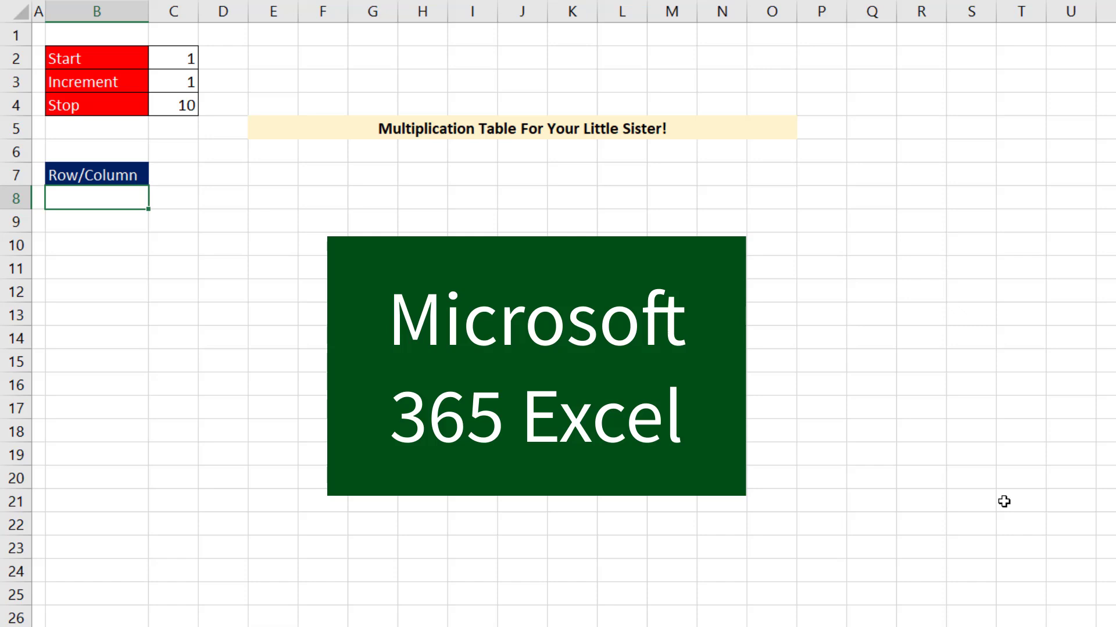
# Link the first row header in B8 to the Start value
pyautogui.write('=')
pyautogui.press('Up')
pyautogui.press('Right')
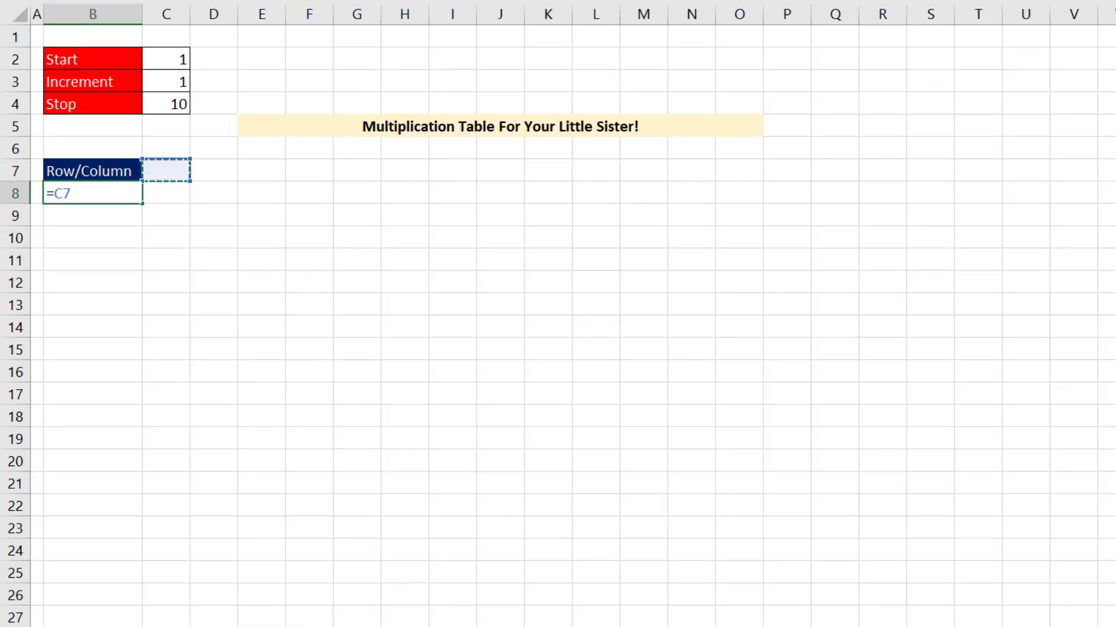
pyautogui.press('Up')
pyautogui.press('Up')
pyautogui.press('Up')
pyautogui.press('Up')
pyautogui.press('Up')
pyautogui.press('Return')
# Enter an IF/ROWS row-header formula in B9 that adds Increment up to Stop, and fill it down column B
pyautogui.write('=IF(ROWS(B$9:B9)>=')
pyautogui.press('Right')
pyautogui.press('Up')
pyautogui.press('Up')
pyautogui.press('Up')
pyautogui.press('Up')
pyautogui.press('Up')
pyautogui.press('F4')
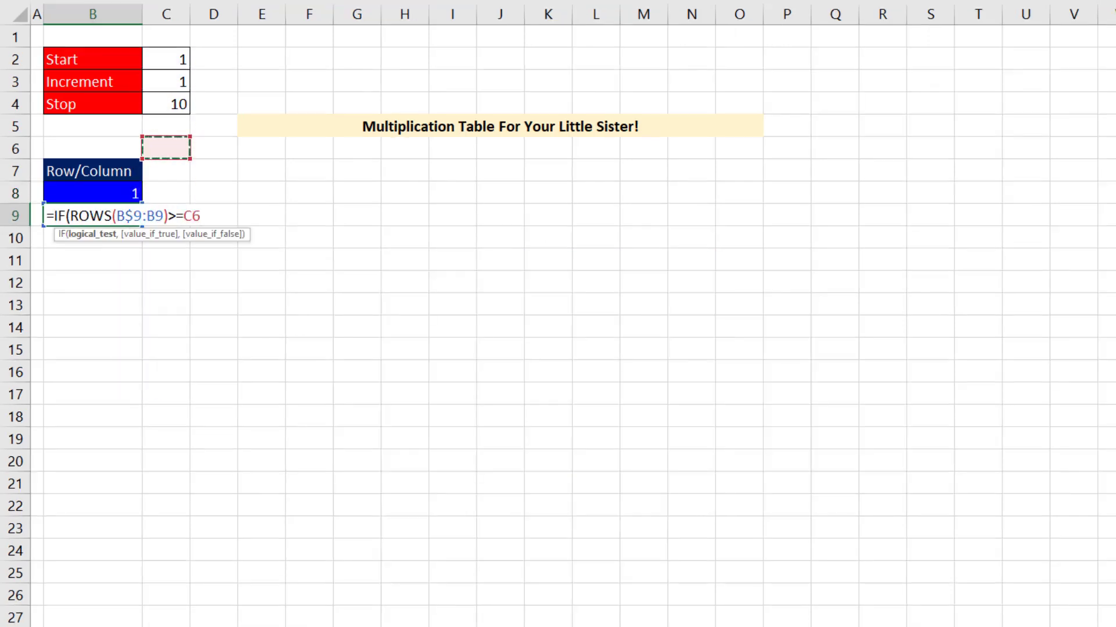
pyautogui.write(',"",')
pyautogui.press('Up')
pyautogui.write('+')
pyautogui.press('Right')
pyautogui.press('Up')
pyautogui.press('Up')
pyautogui.press('Up')
pyautogui.press('Up')
pyautogui.press('Up')
pyautogui.hotkey('ctrl', 'Return')
pyautogui.moveTo(143, 226); pyautogui.dragTo(141, 484)
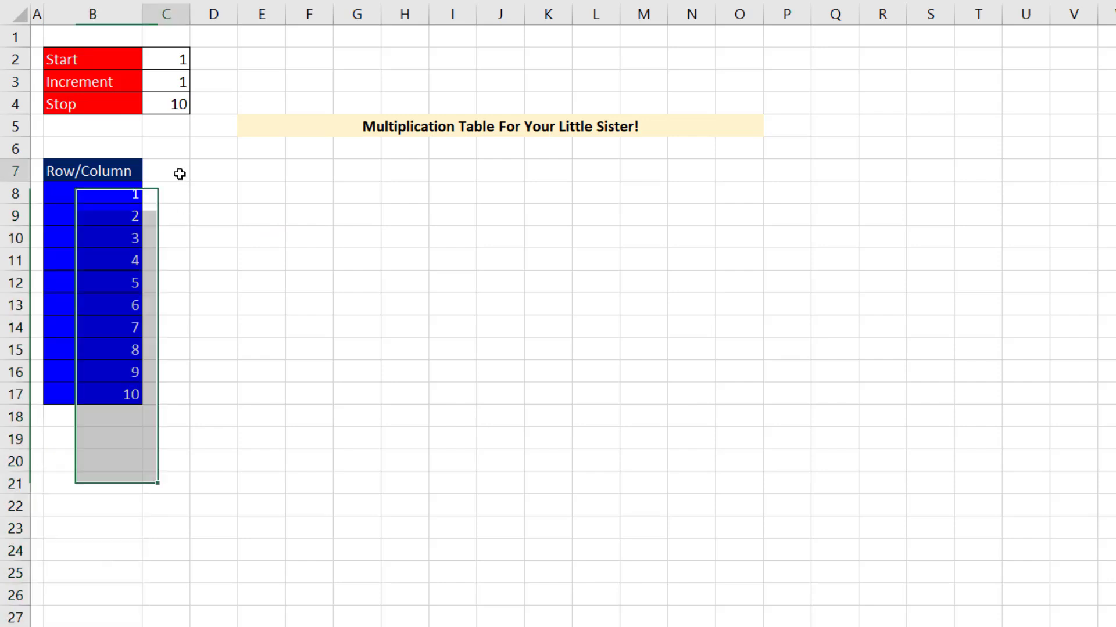
# Link C7 to Start, then fill an IF/COLUMNS header formula from D7 across row 7
pyautogui.click(179, 172)
pyautogui.write('=')
pyautogui.press('Up')
pyautogui.press('Up')
pyautogui.press('Up')
pyautogui.press('Up')
pyautogui.press('Up')
pyautogui.press('Tab')
pyautogui.write('=IF(COLUMNS($D7:D7)>')
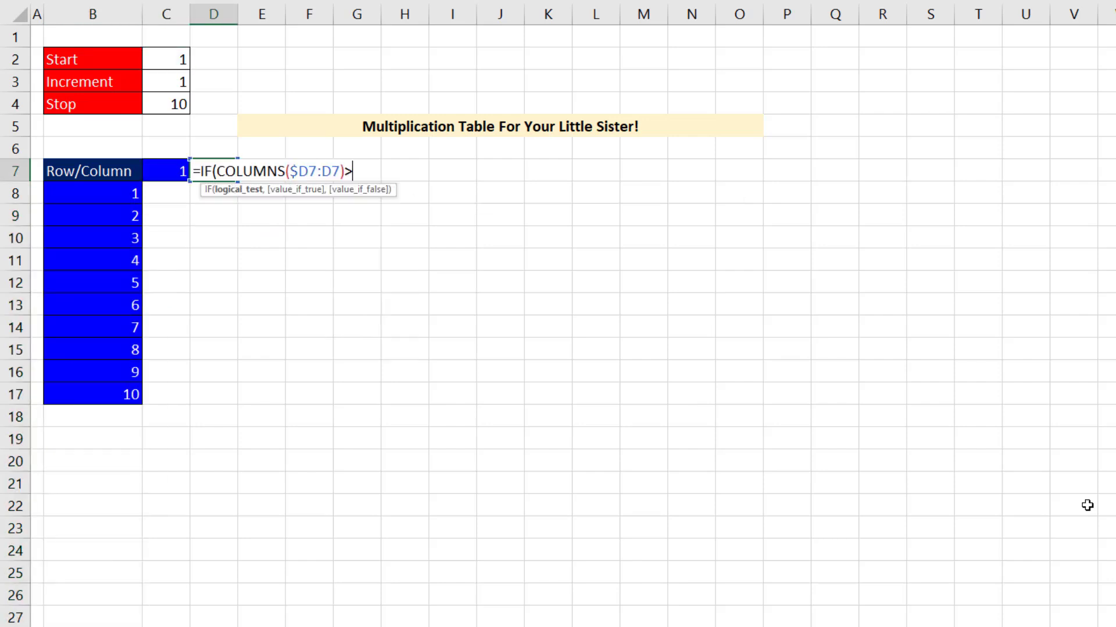
pyautogui.write('=')
pyautogui.press('Up')
pyautogui.press('Up')
pyautogui.press('Up')
pyautogui.press('Left')
pyautogui.press('F4')
pyautogui.write(',"",')
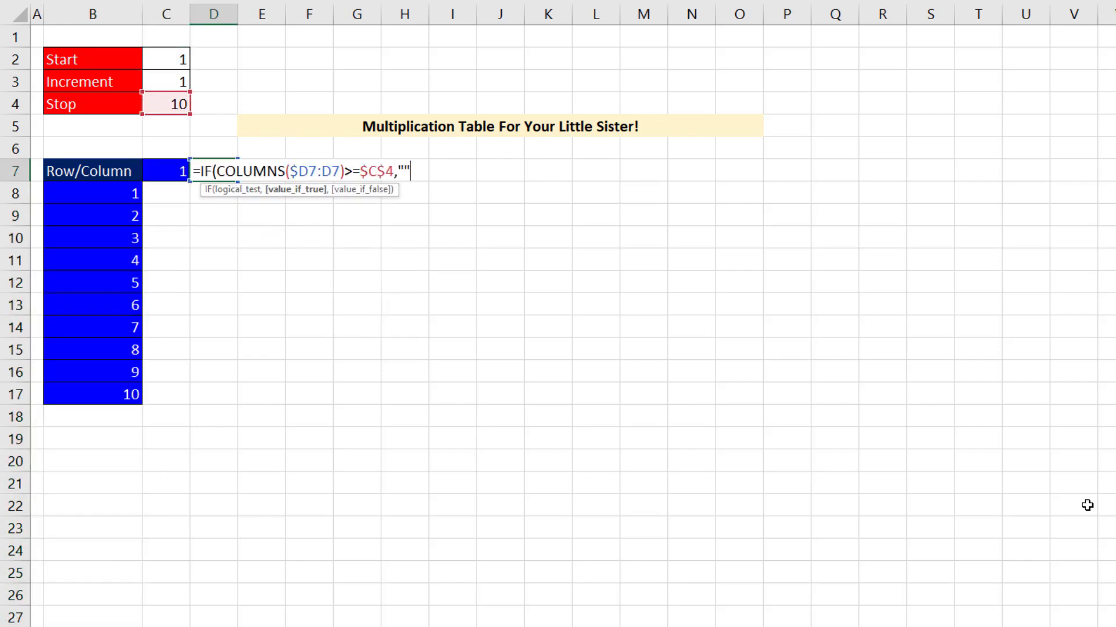
pyautogui.press('Left')
pyautogui.write('+')
# Enter the product formula =C$7*$B8 in C8 and fill it across the table body
pyautogui.press('Left')
pyautogui.press('Up')
pyautogui.press('Up')
pyautogui.press('Up')
pyautogui.press('Up')
pyautogui.press('F4')
pyautogui.hotkey('ctrl', 'Return')
pyautogui.moveTo(238, 182); pyautogui.dragTo(1029, 182)
pyautogui.press('Left')
pyautogui.press('Down')
pyautogui.write('=')
pyautogui.press('Up')
pyautogui.press('F4')
pyautogui.press('F4')
pyautogui.write('*')
pyautogui.press('Left')
pyautogui.press('F4')
pyautogui.press('F4')
pyautogui.press('F4')
pyautogui.hotkey('ctrl', 'Return')
pyautogui.moveTo(190, 203); pyautogui.dragTo(1063, 604)
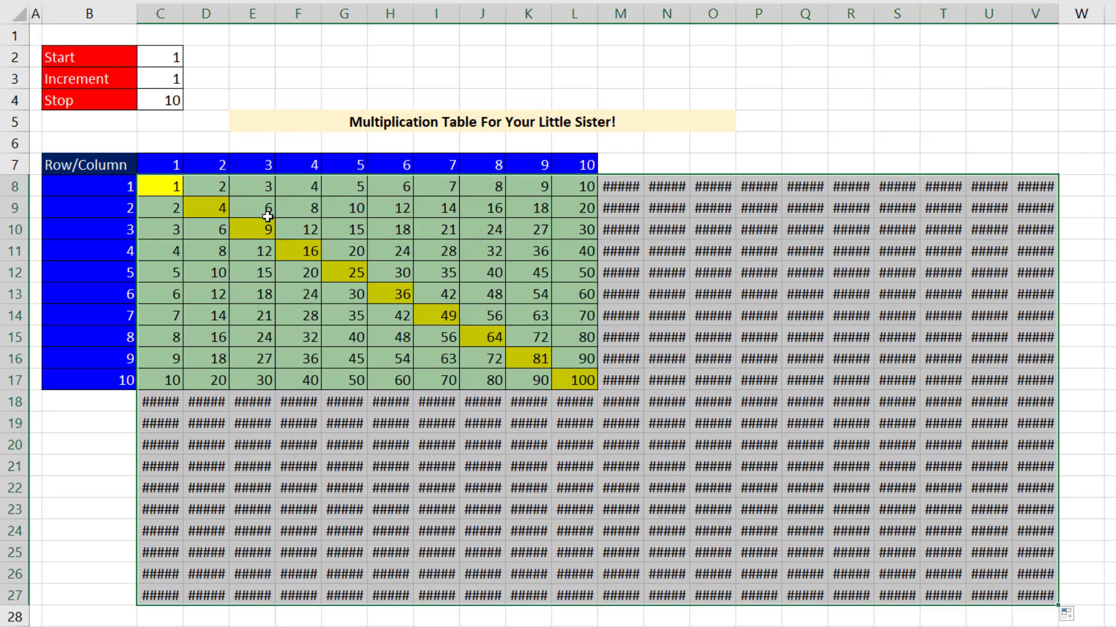
# Wrap the product in IF(OR(ROWS…>Stop, COLUMNS…>Stop),"",…) so cells beyond Stop stay blank
pyautogui.press('F2')
pyautogui.press('Home')
pyautogui.press('Right')
pyautogui.write('IF(or')
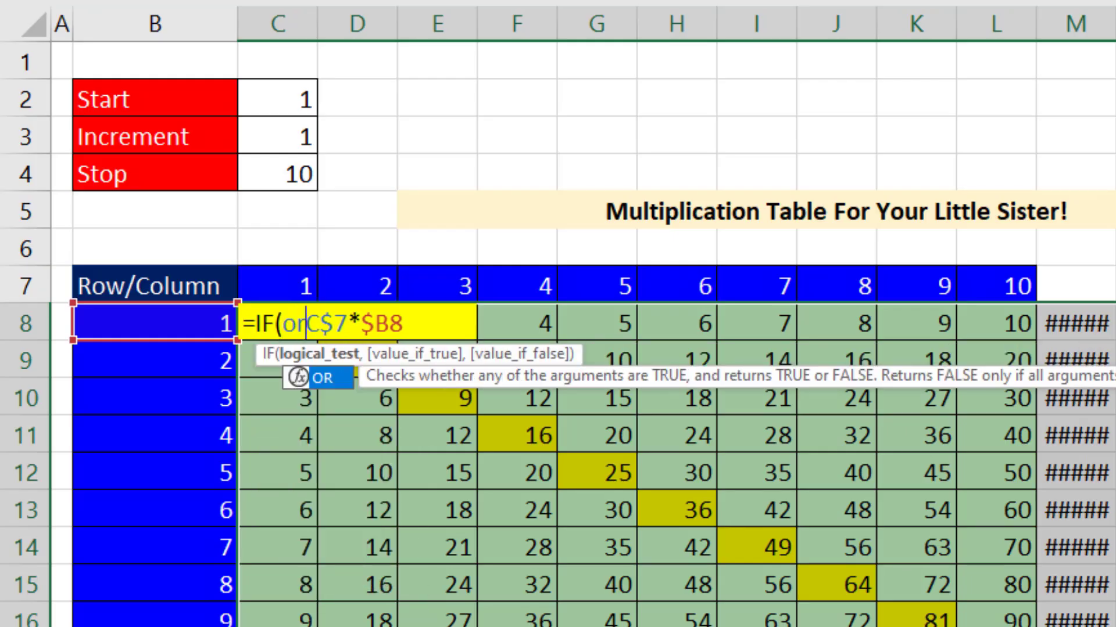
pyautogui.press('Tab')
pyautogui.write('rows')
pyautogui.press('Tab')
pyautogui.write('C$8:C8')
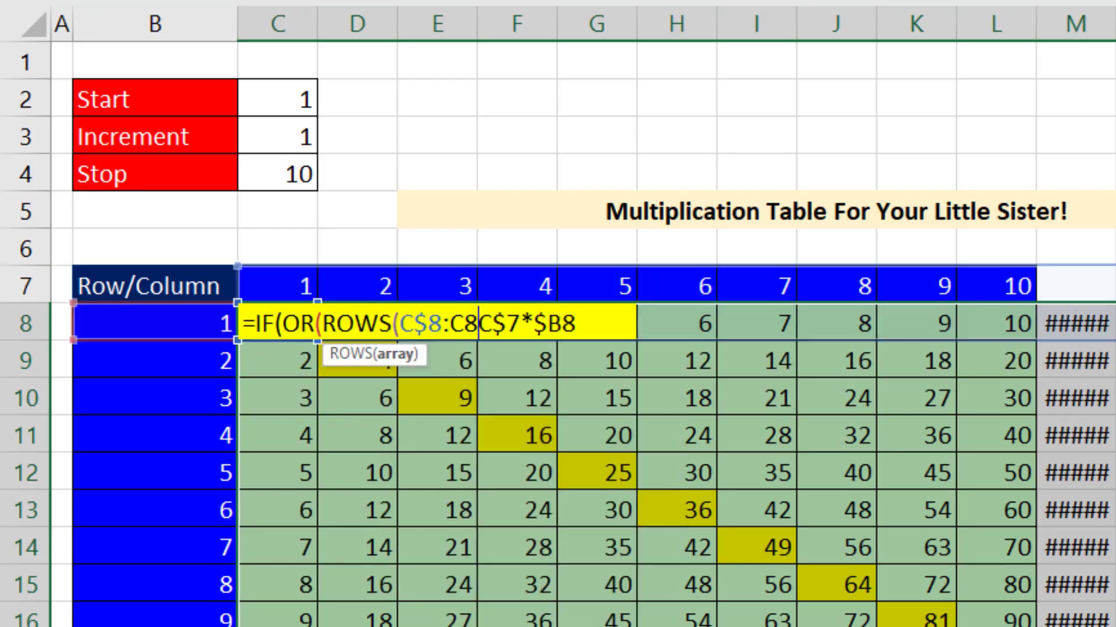
pyautogui.write(')>')
pyautogui.click(249, 179)
pyautogui.press('F4')
pyautogui.write(',COLUMNS($C8:C8)>C4')
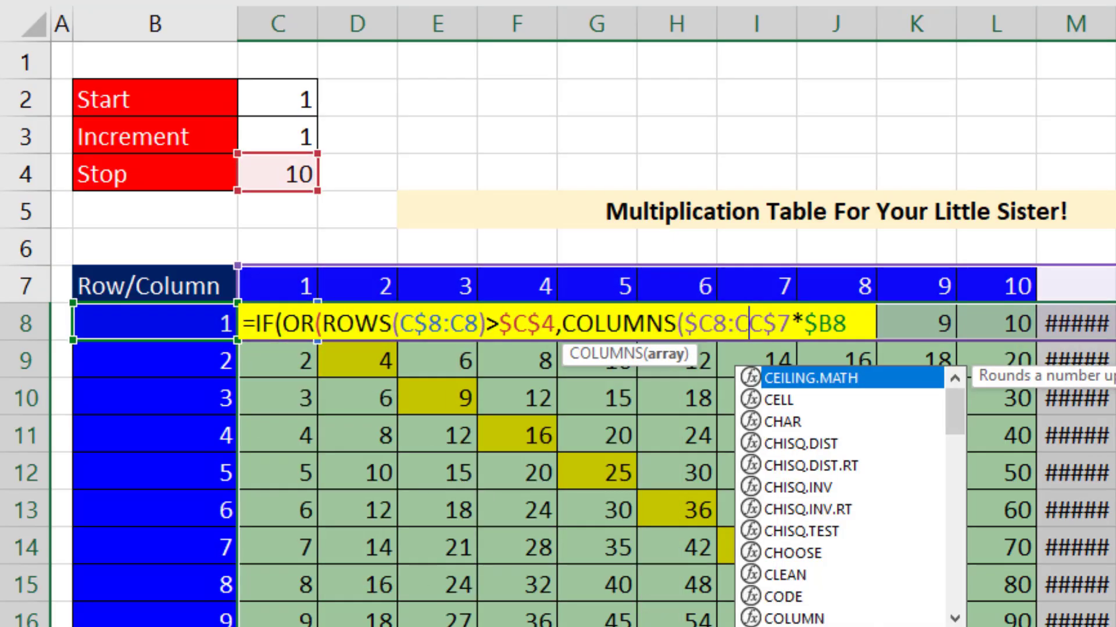
pyautogui.press('F4')
pyautogui.write('),"",')
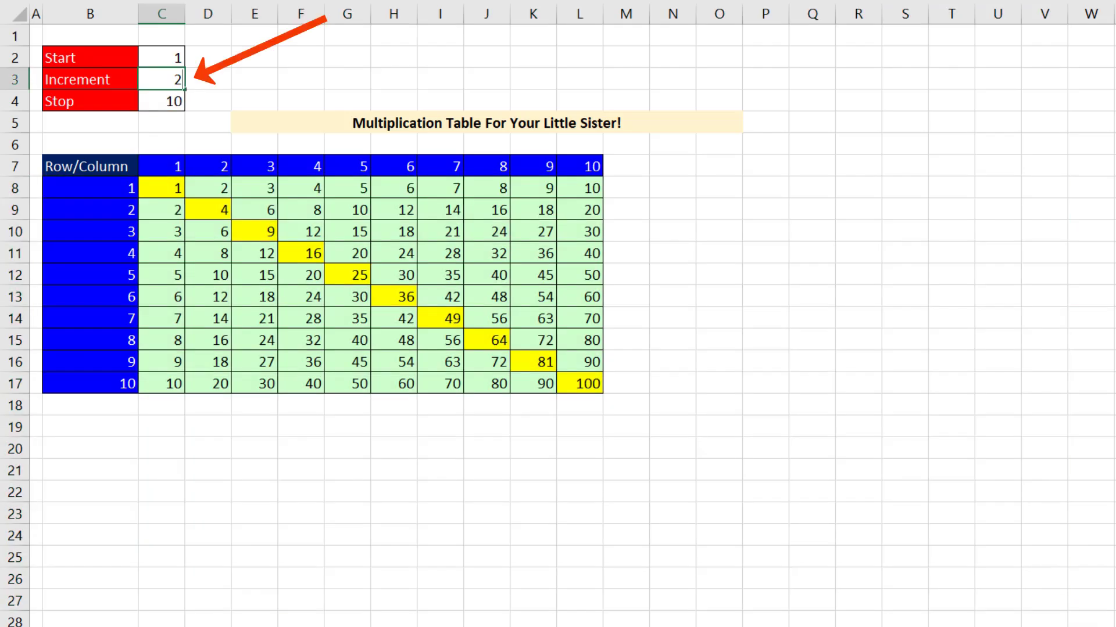
pyautogui.hotkey('ctrl', 'Return')
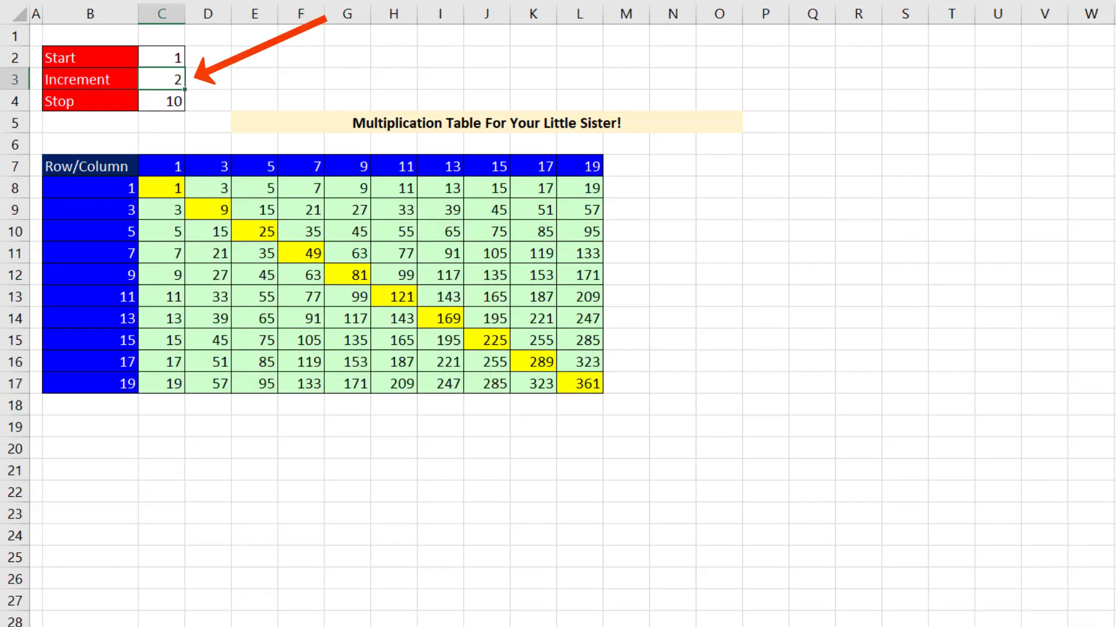
# Keep Increment at 1 and set Stop to 13 for a full 13×13 table
pyautogui.press('Return')
pyautogui.write('13')
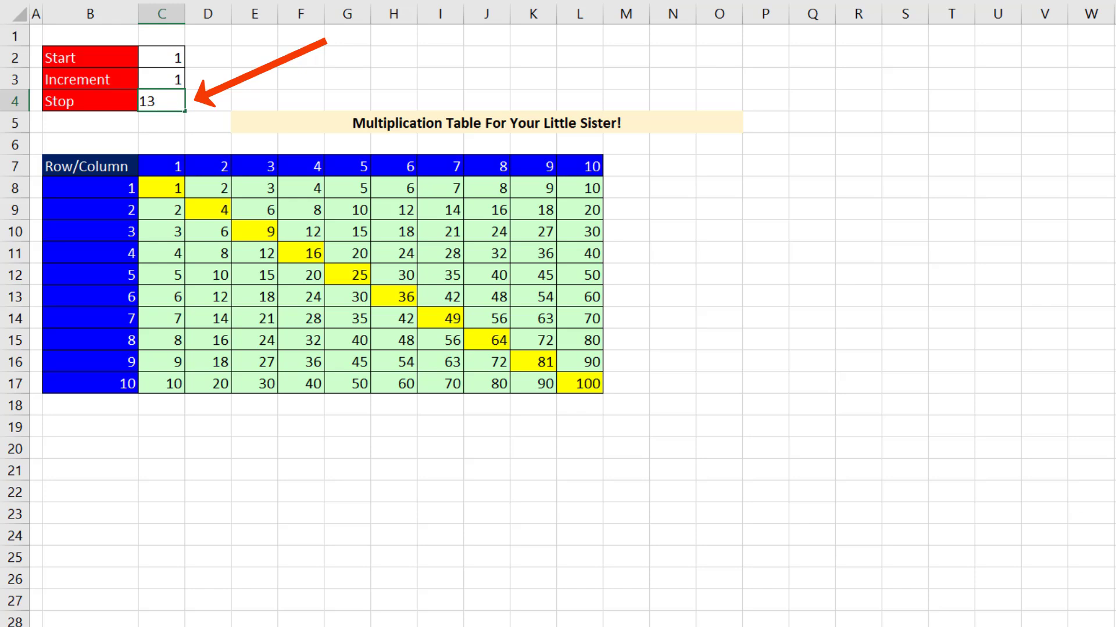
pyautogui.press('Return')
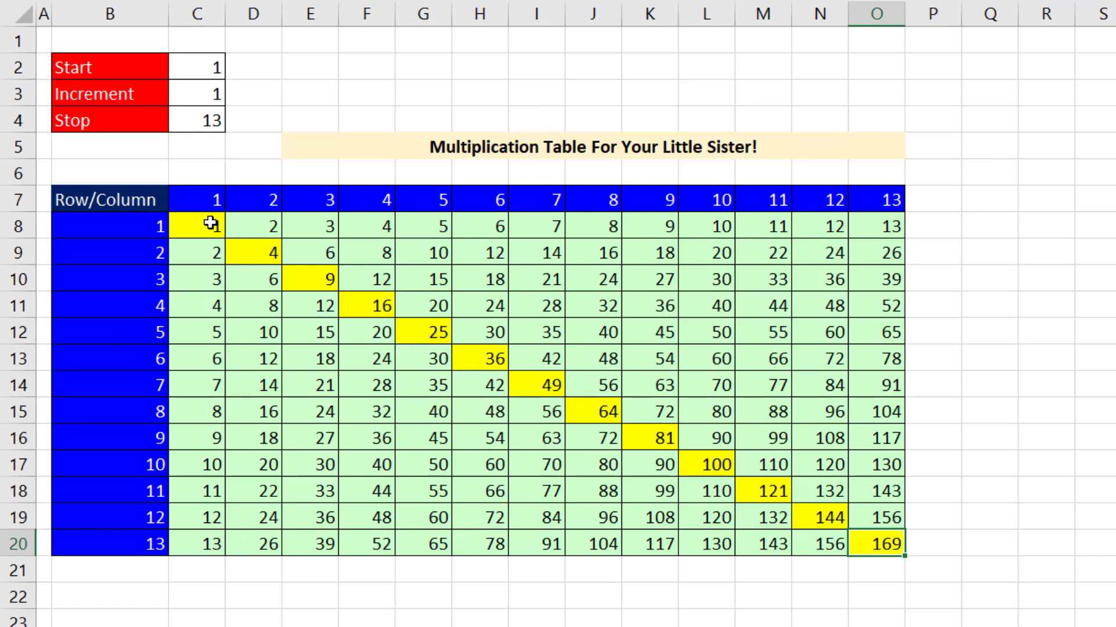
# Inspect C8's formula, highlighting its C$7*$B8 part, and leave it unchanged
pyautogui.doubleClick(210, 224)
pyautogui.moveTo(625, 228); pyautogui.dragTo(695, 228)
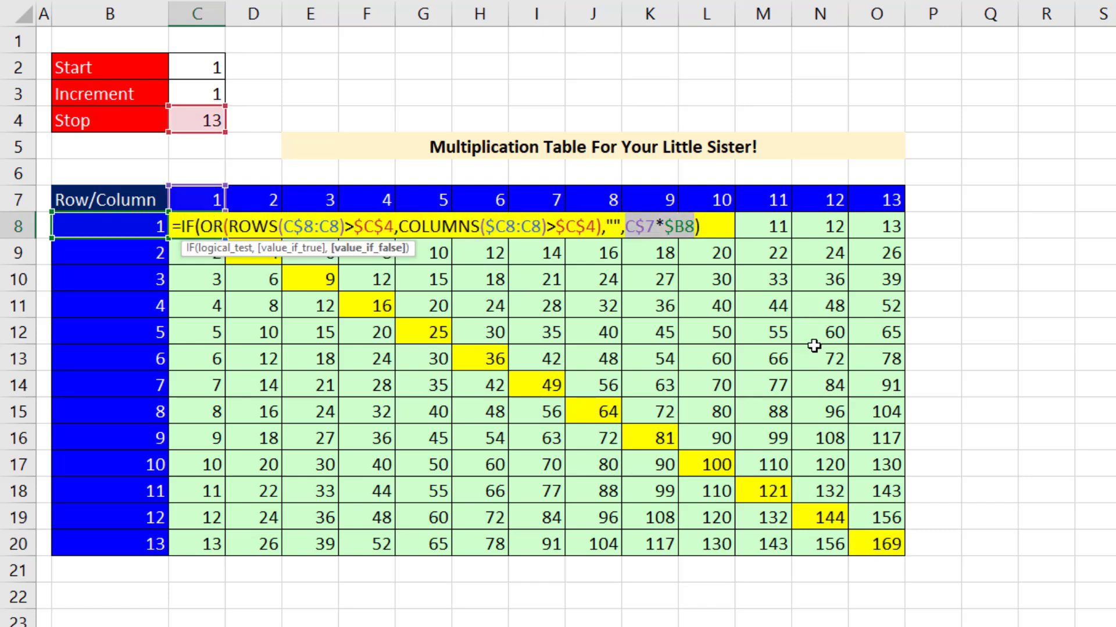
pyautogui.press('Escape')
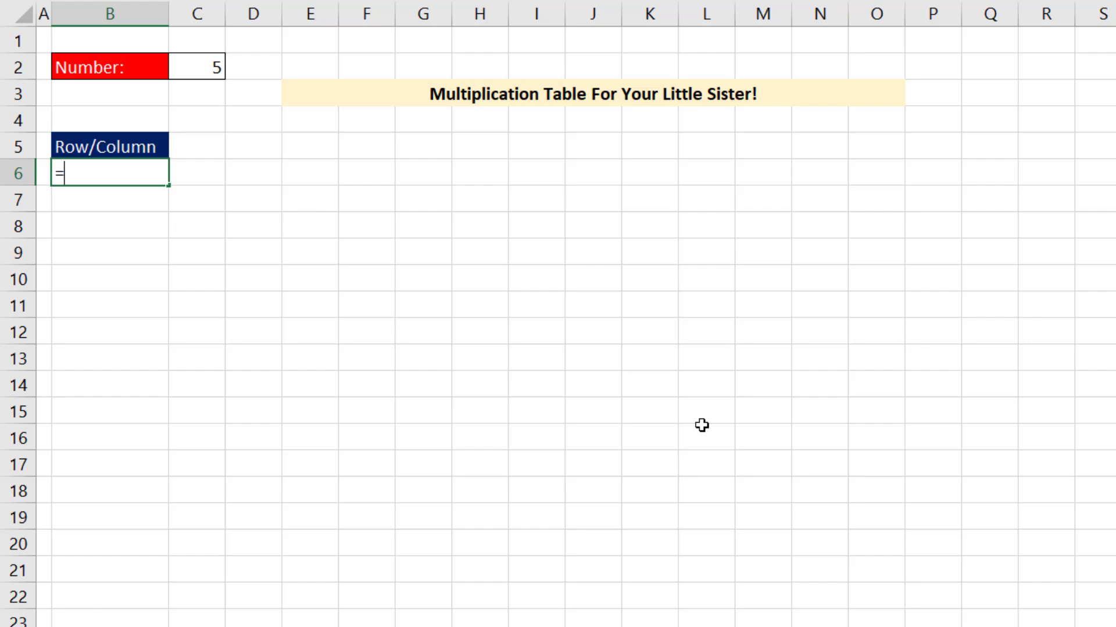
# Enter =SEQUENCE(C2) in B6 so the row headers spill down column B
pyautogui.write('seq')
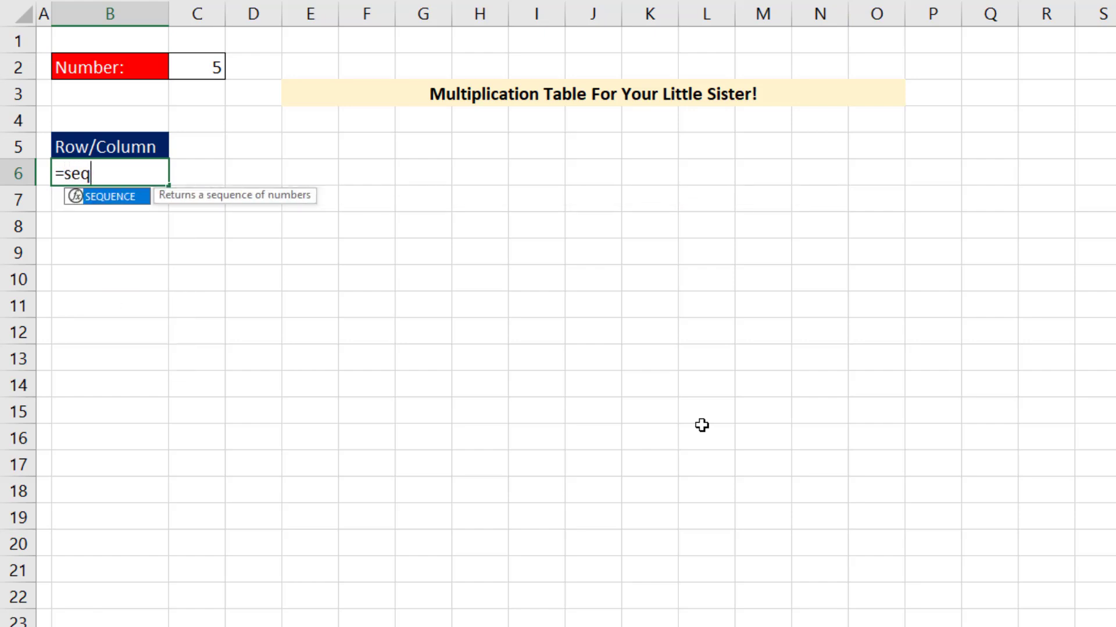
pyautogui.press('Tab')
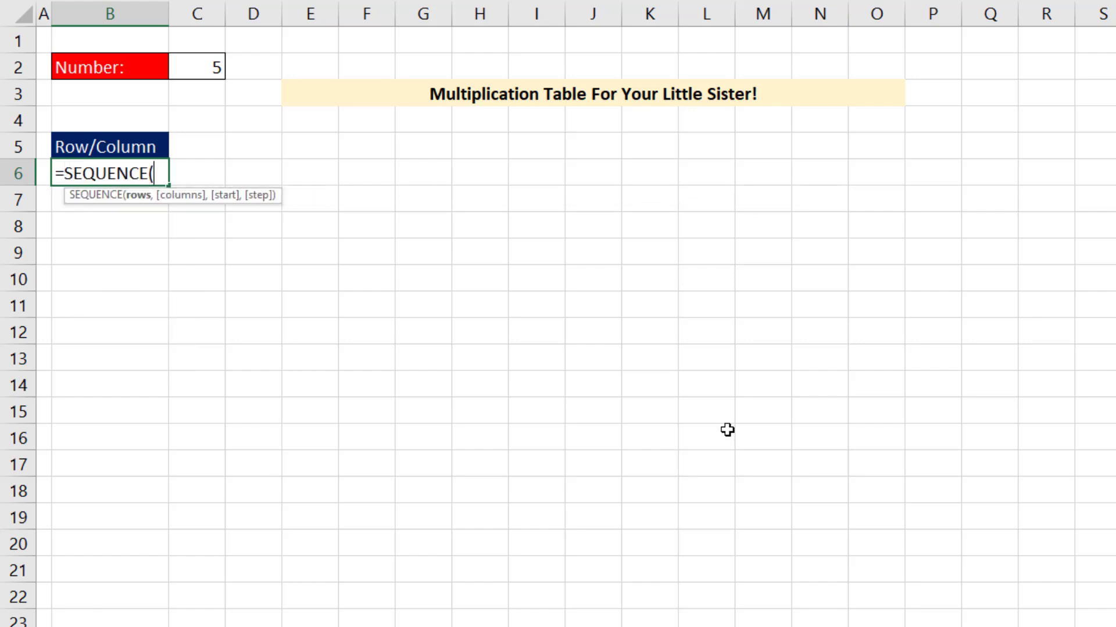
pyautogui.click(191, 65)
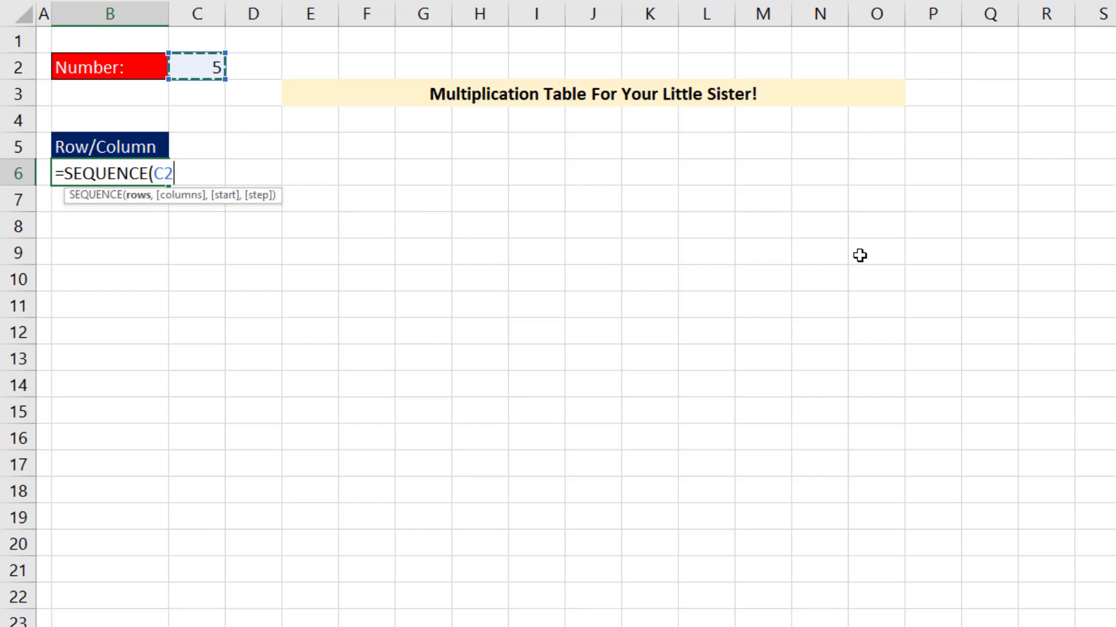
pyautogui.write(')')
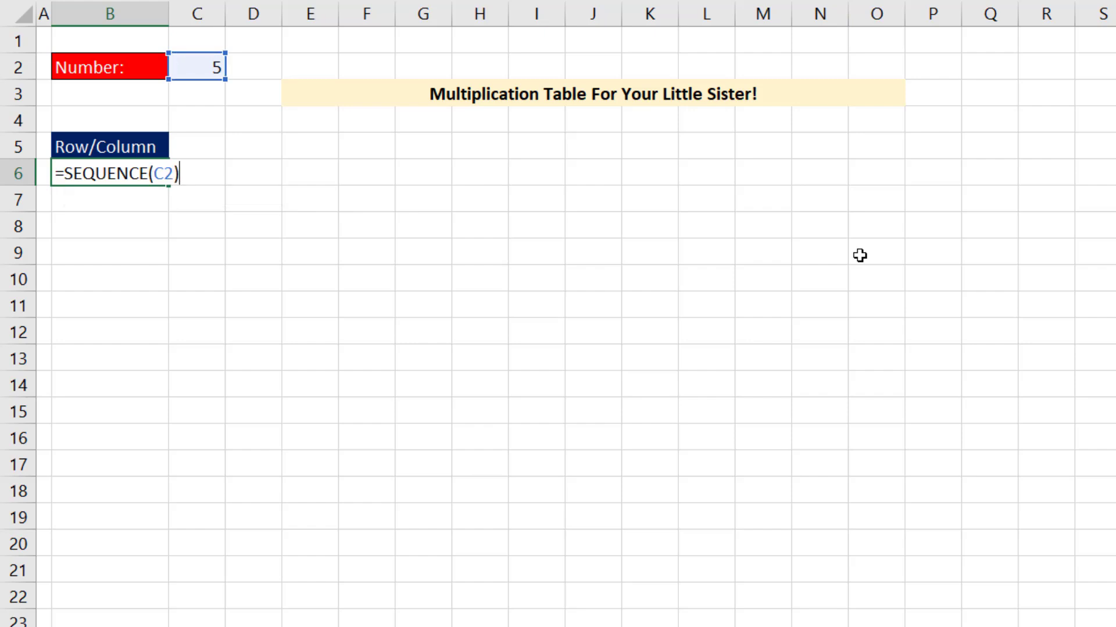
pyautogui.press('Return')
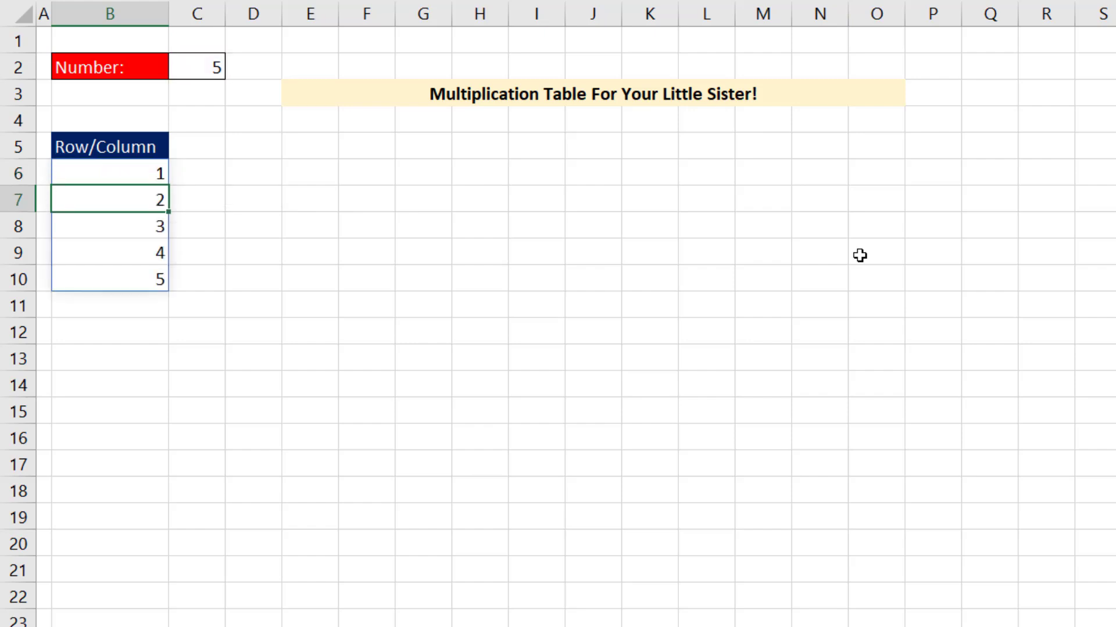
# Change the Number input in C2 to 10
pyautogui.click(211, 71)
pyautogui.write('10')
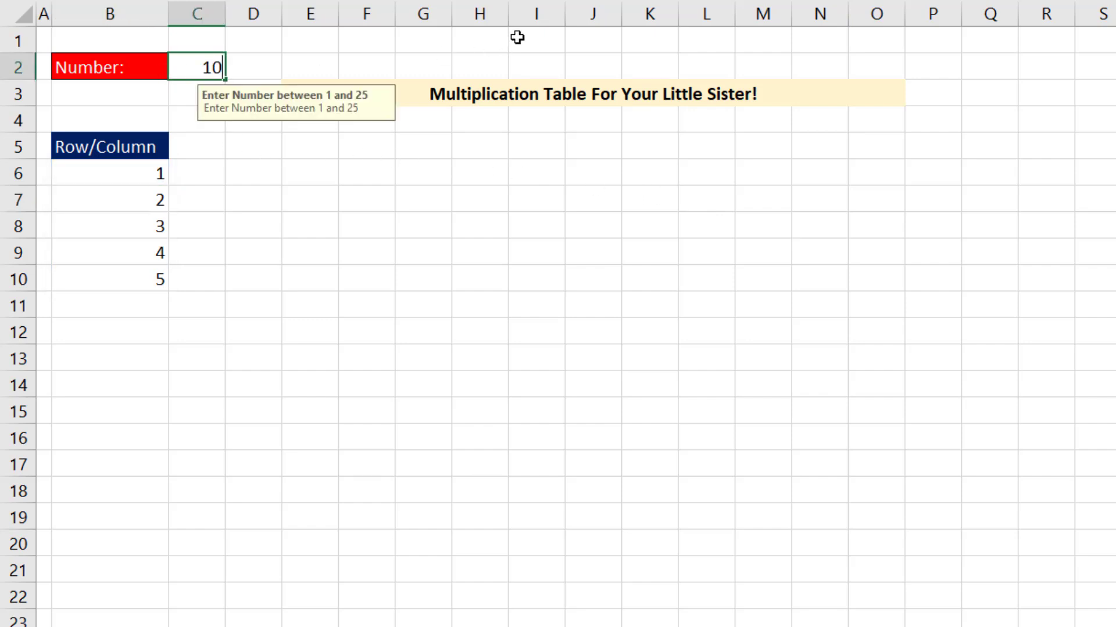
pyautogui.hotkey('ctrl', 'Return')
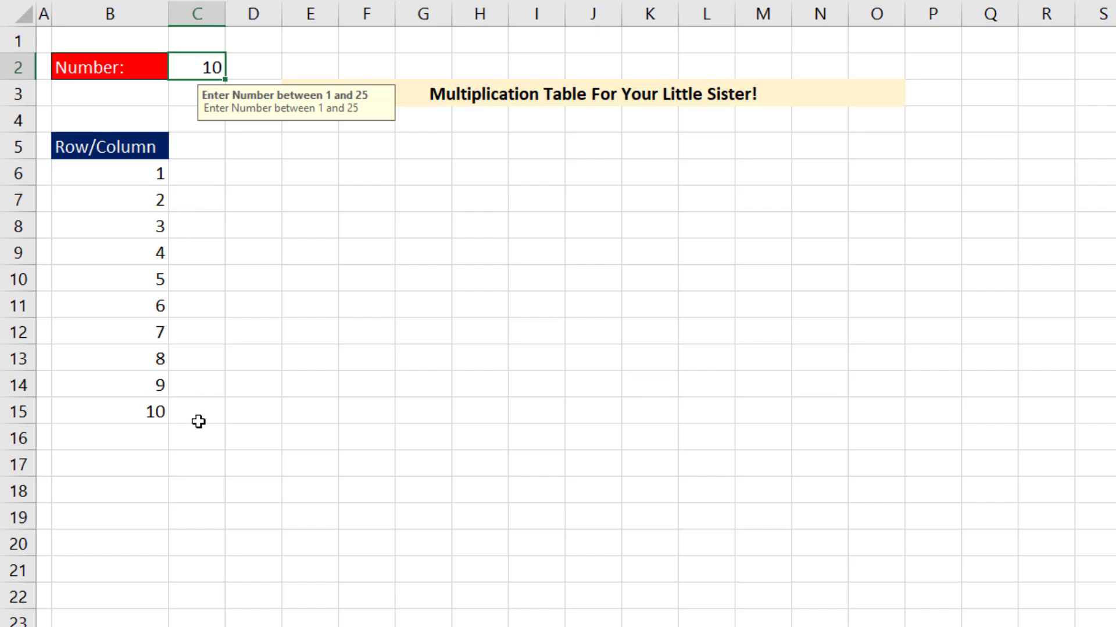
pyautogui.click(204, 145)
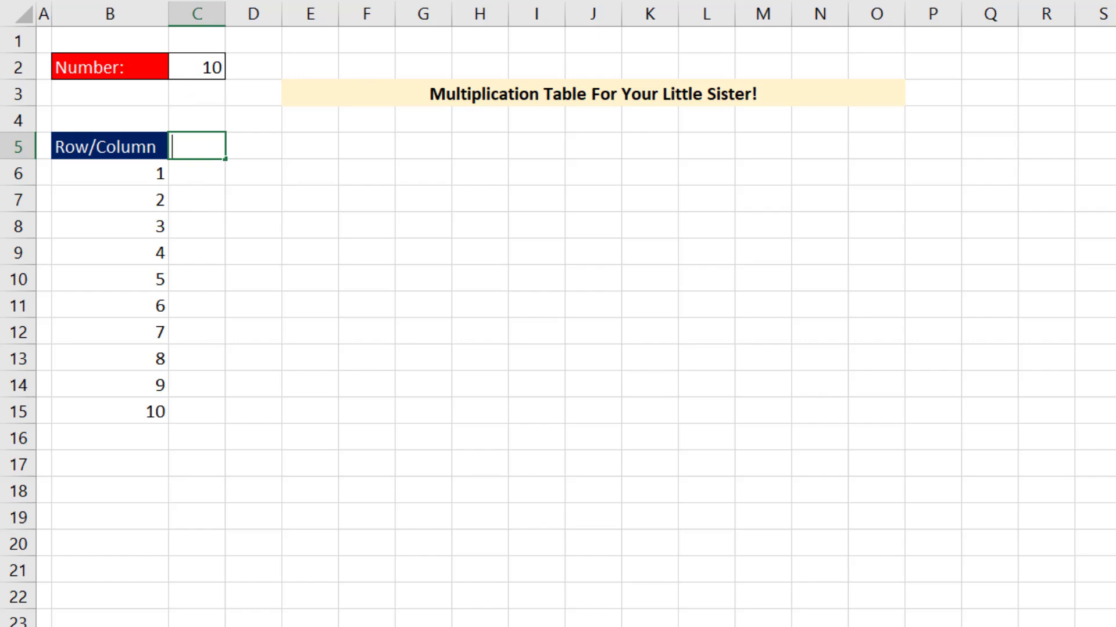
# Enter =SEQUENCE(,C2) in C5 so column headers 1–10 spill across row 5
pyautogui.write('=seq')
pyautogui.press('Tab')
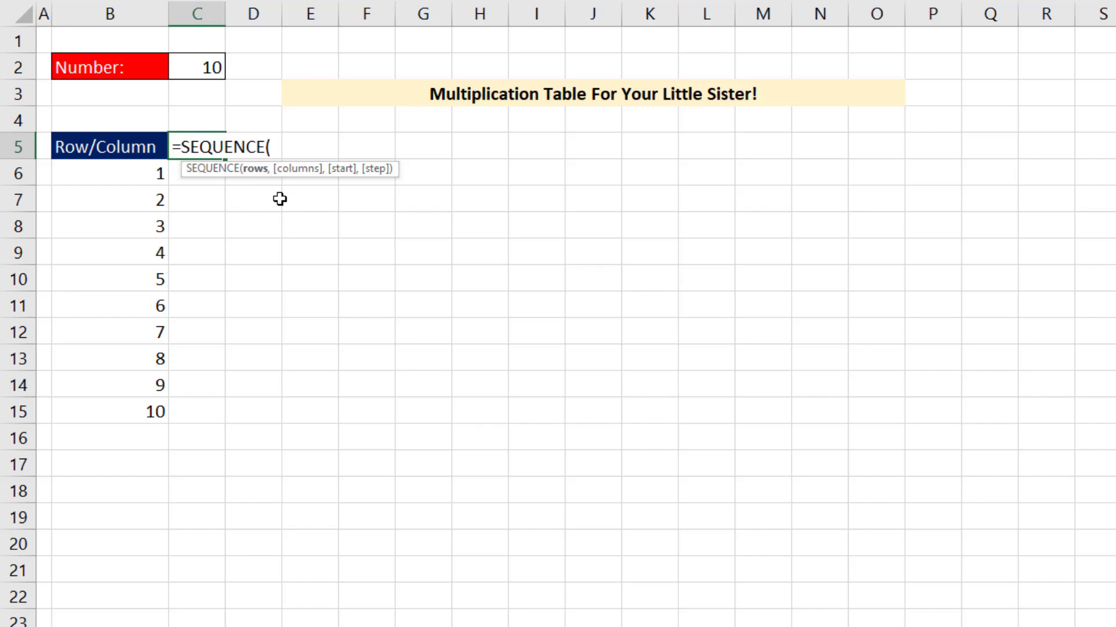
pyautogui.write(',')
pyautogui.click(202, 67)
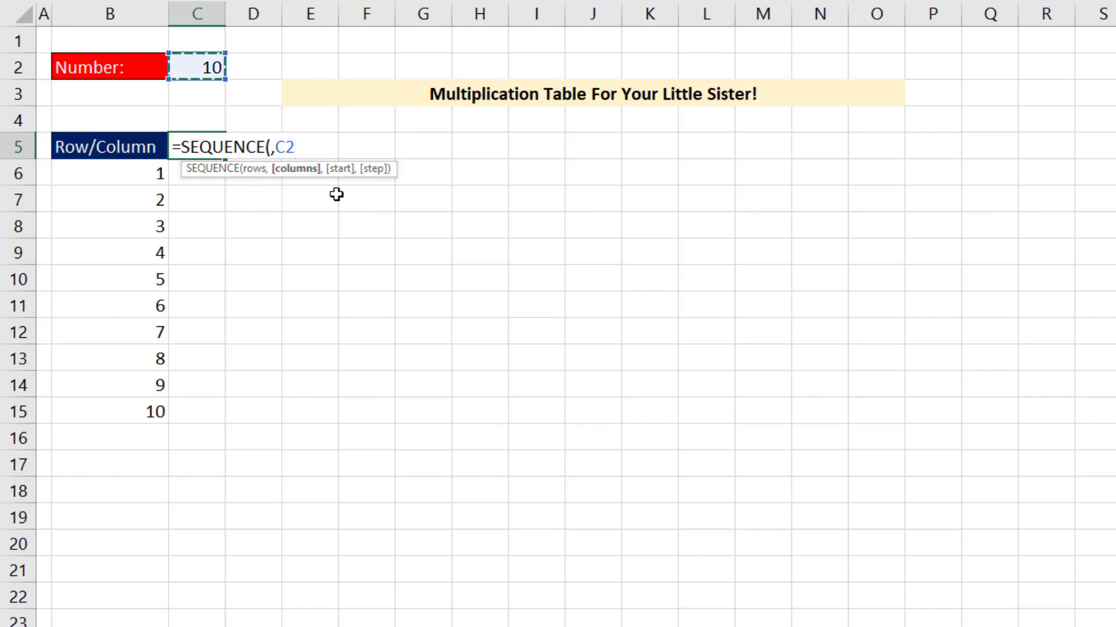
pyautogui.write(')')
pyautogui.press('Return')
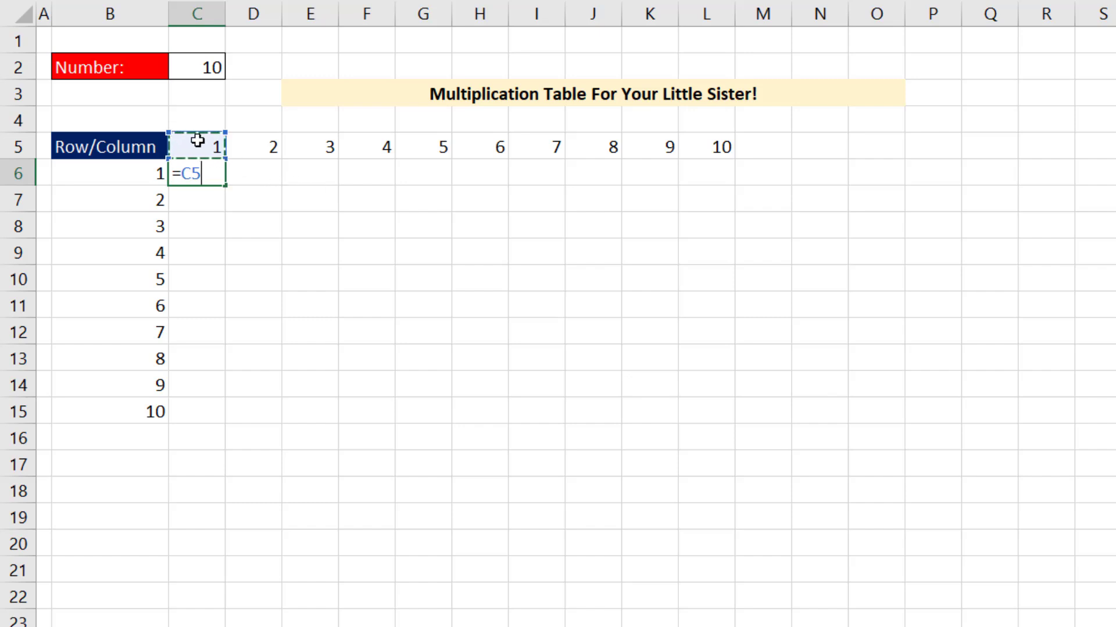
# Enter =C5#*B6# in C6 to spill the whole product table
pyautogui.moveTo(219, 144); pyautogui.dragTo(728, 153)
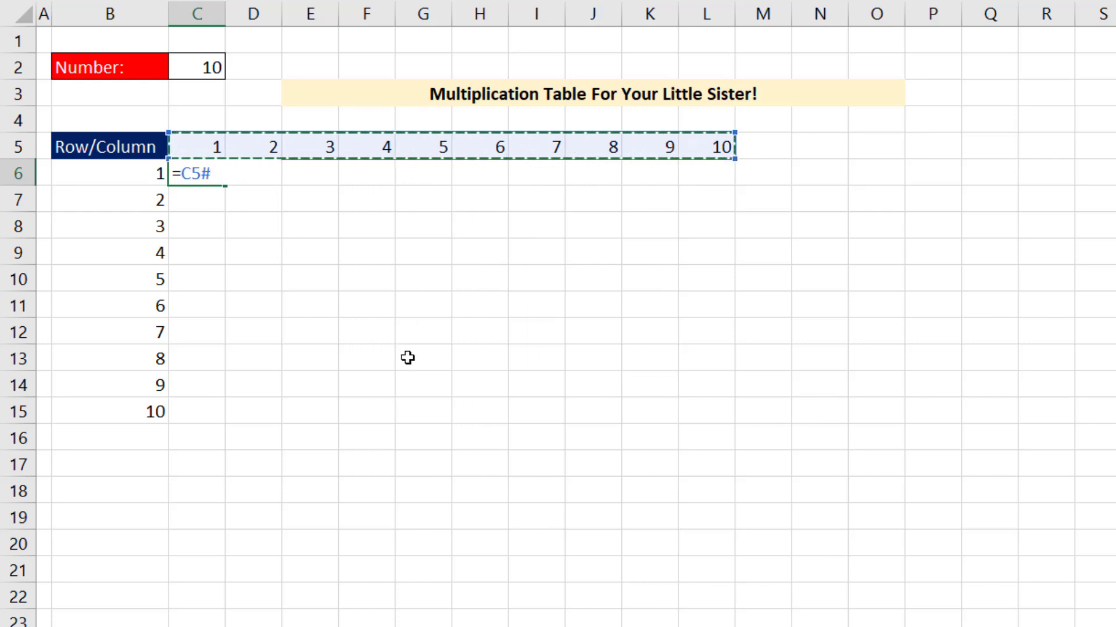
pyautogui.write('*')
pyautogui.press('Left')
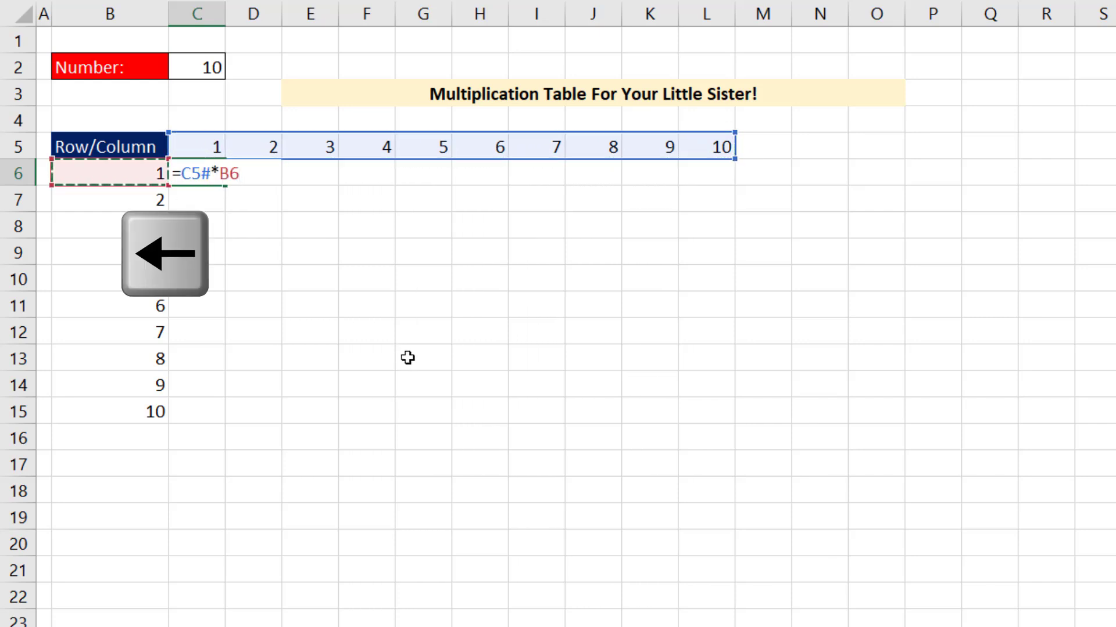
pyautogui.write('#')
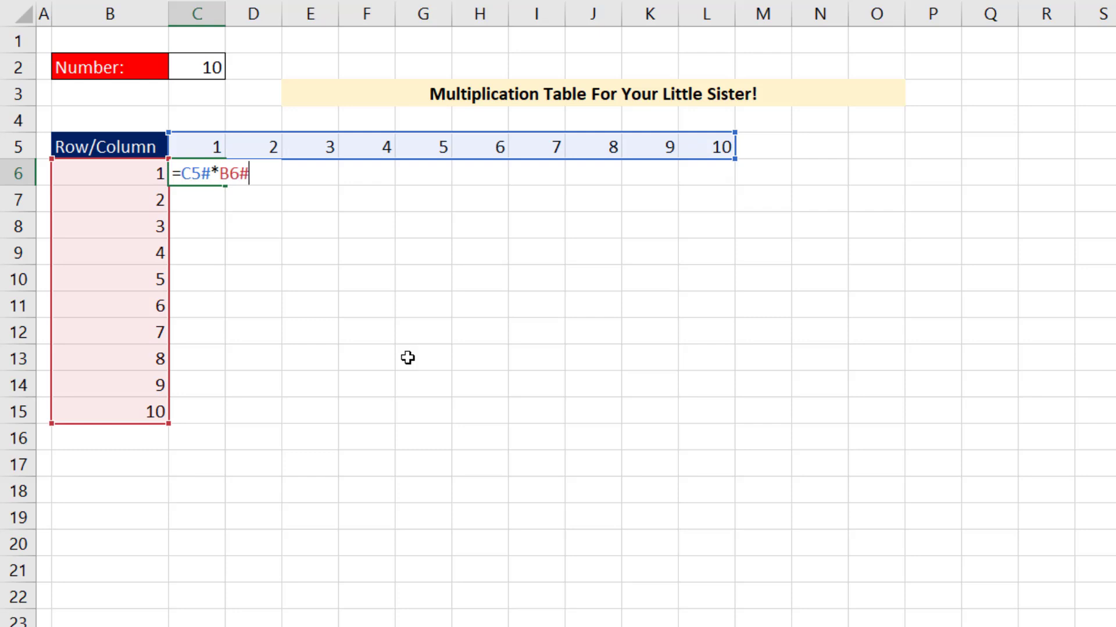
pyautogui.press('Return')
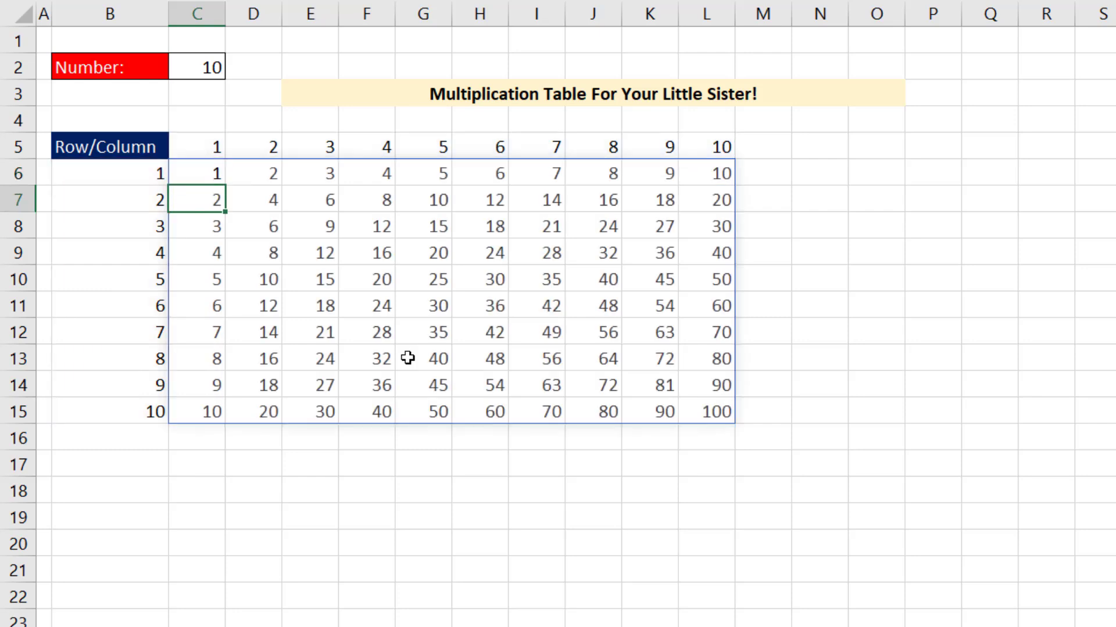
# Change the Number in C2 to 13, growing the table to 13×13
pyautogui.click(193, 70)
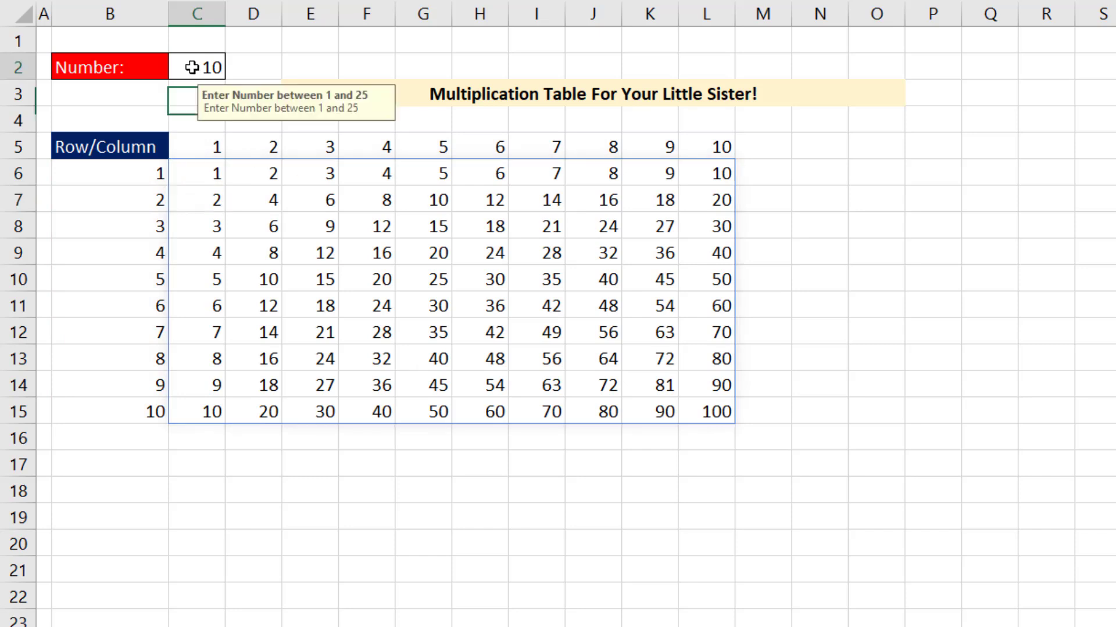
pyautogui.write('13')
pyautogui.press('Return')
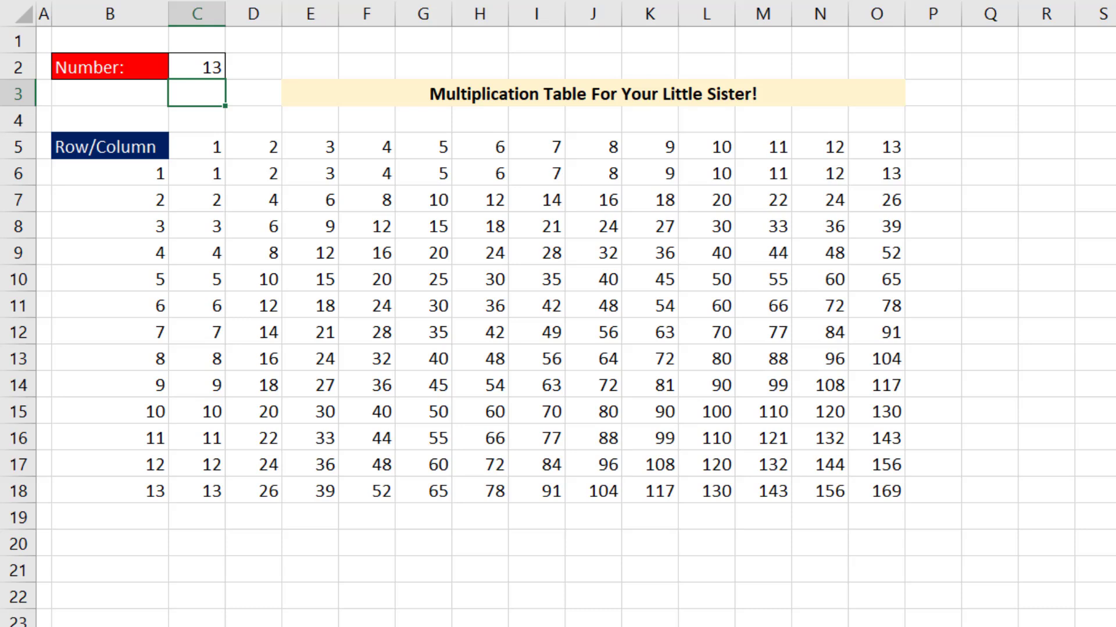
# Select row headers B6:B18 together with column headers C5:O5
pyautogui.moveTo(128, 170); pyautogui.dragTo(110, 488)
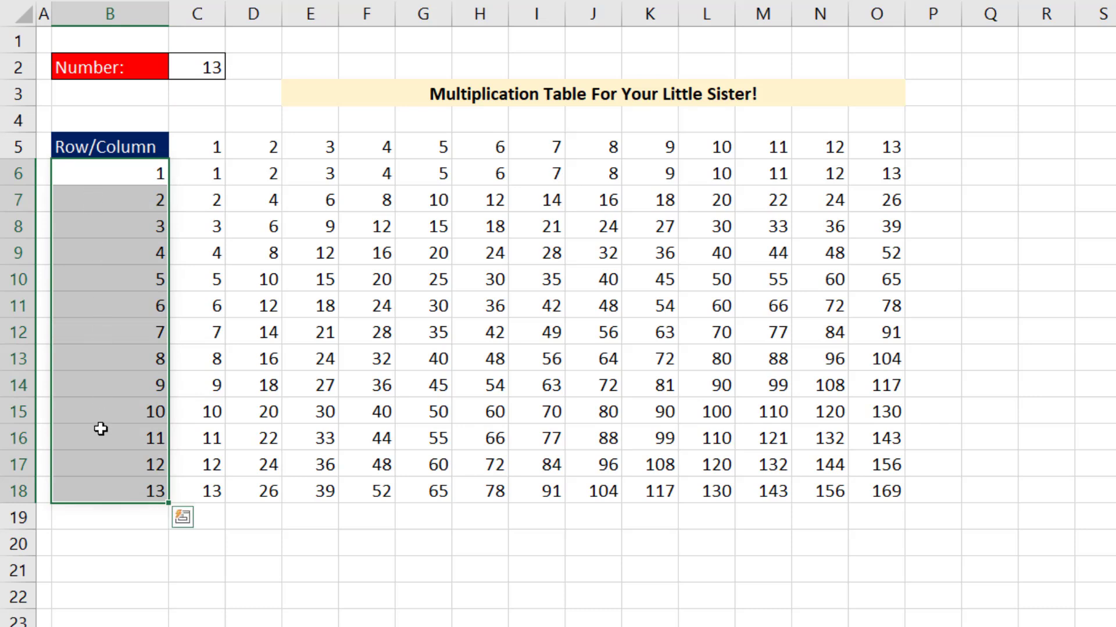
pyautogui.press('ctrl')
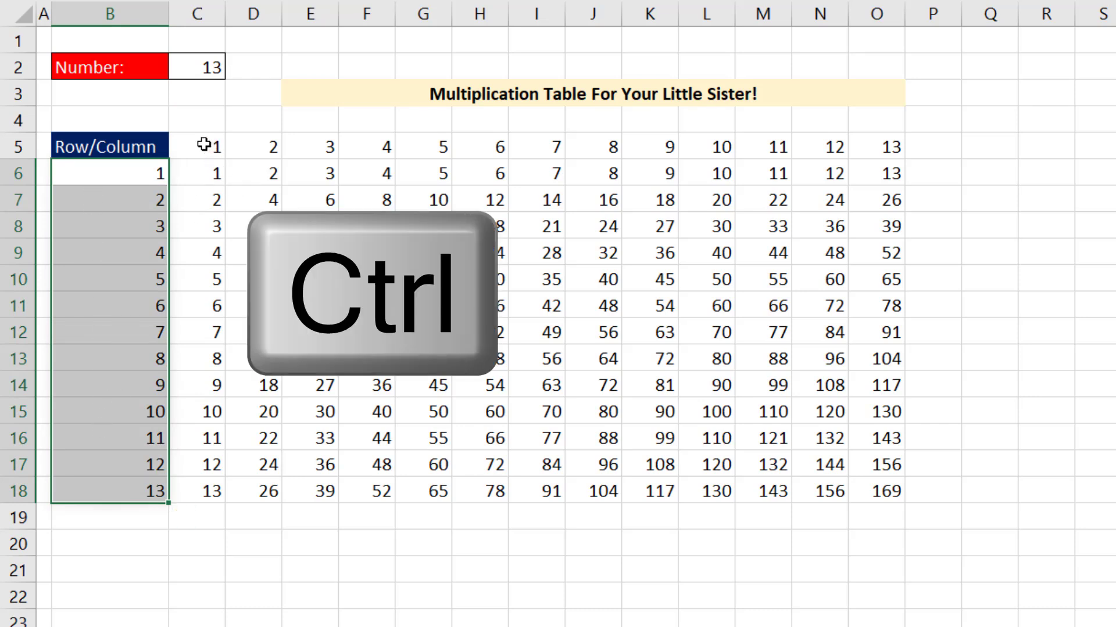
pyautogui.moveTo(213, 147); pyautogui.dragTo(878, 153)
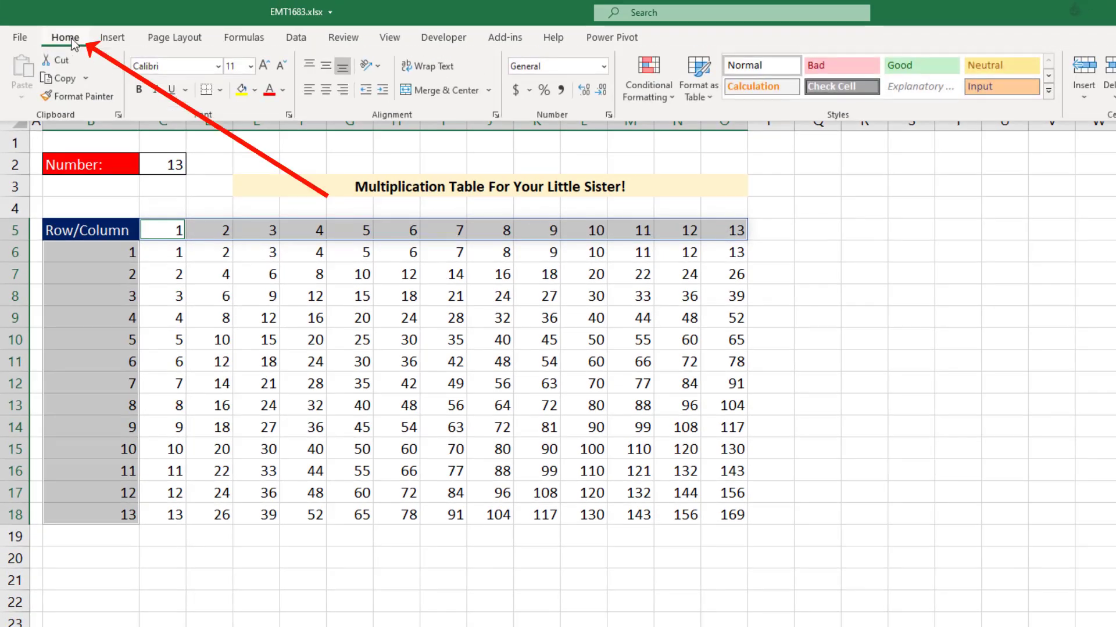
# Start a new conditional formatting rule using 'Use a formula to determine which cells to format'
pyautogui.click(666, 100)
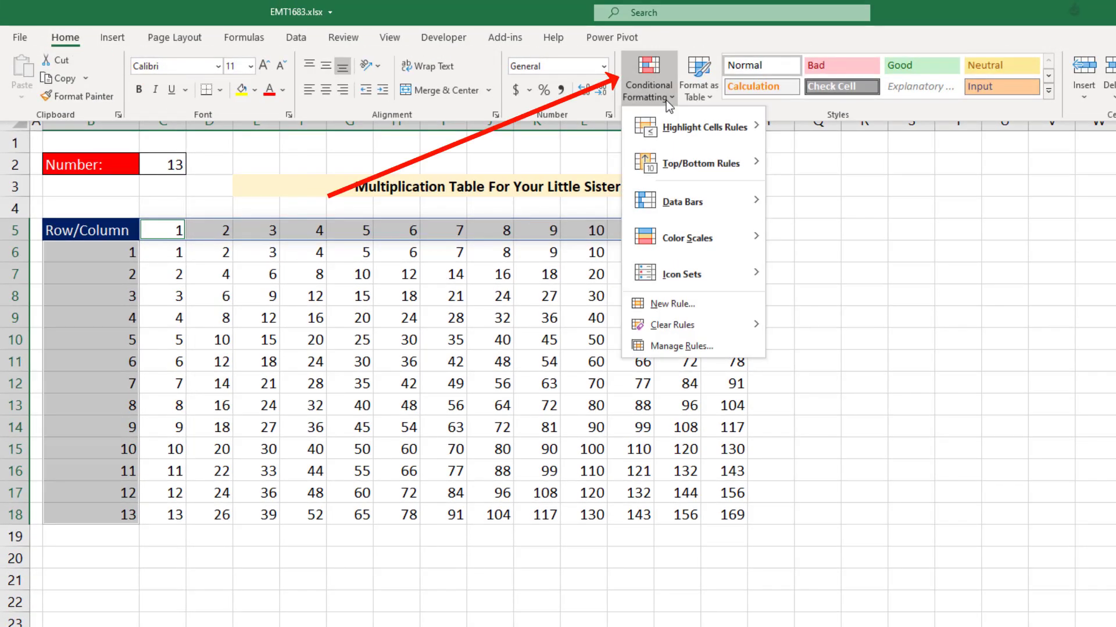
pyautogui.click(671, 303)
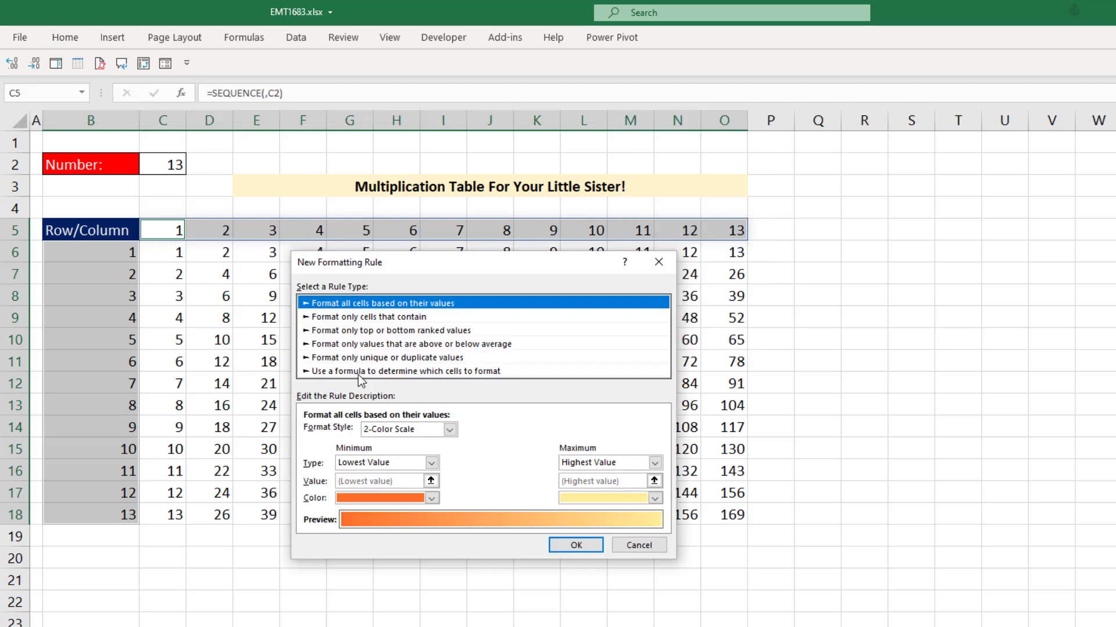
pyautogui.click(358, 371)
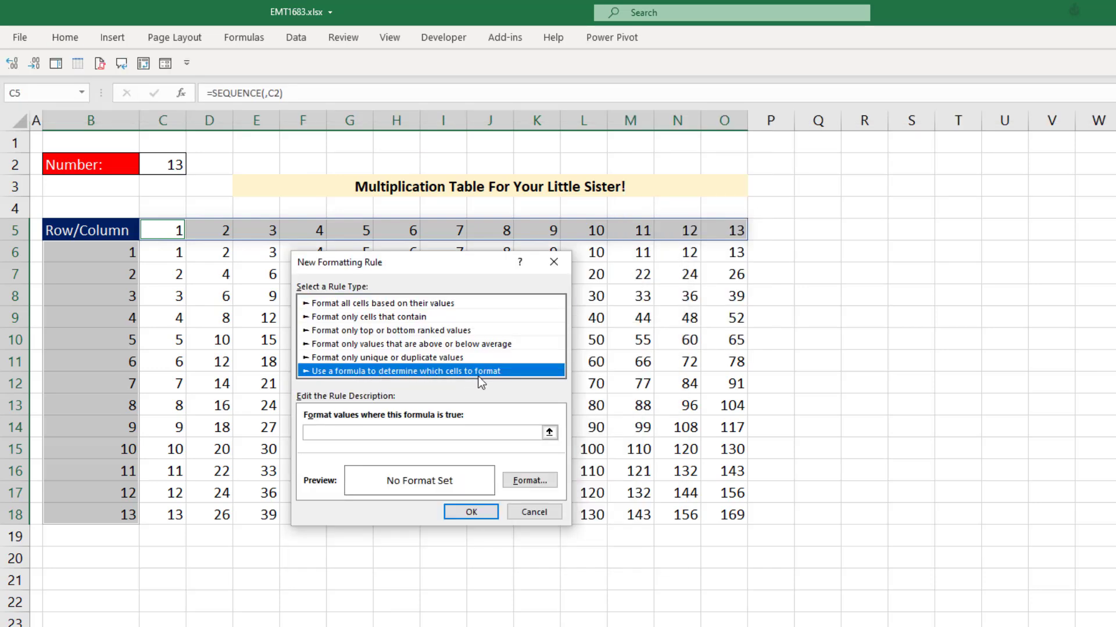
pyautogui.click(373, 432)
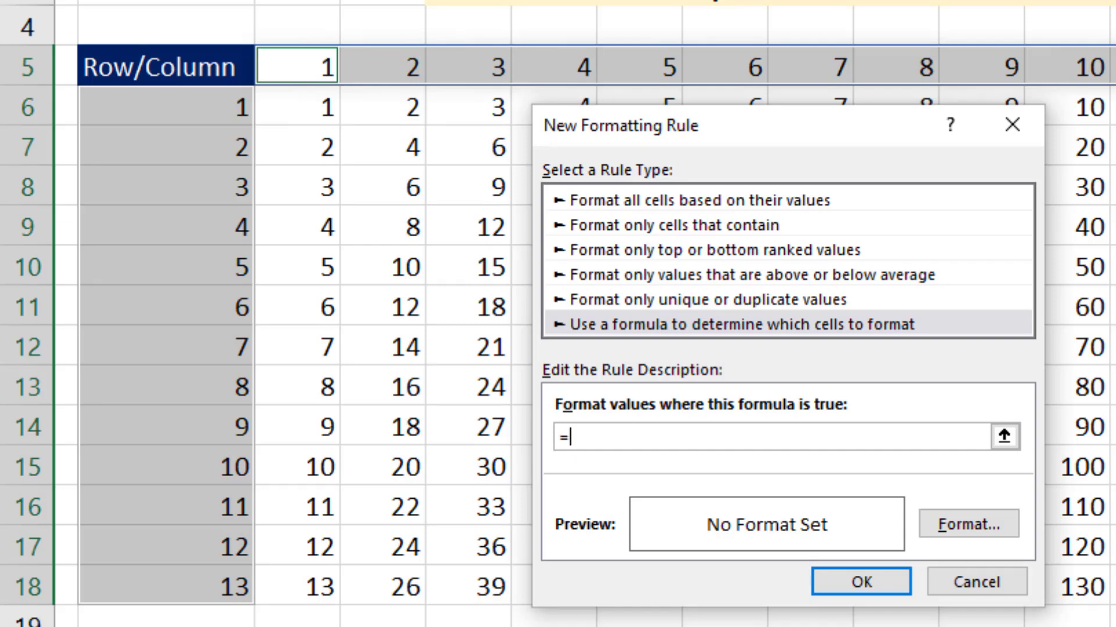
# Enter the rule condition =ISNUMBER(C5) with a fully relative C5 reference
pyautogui.write('NUMB')
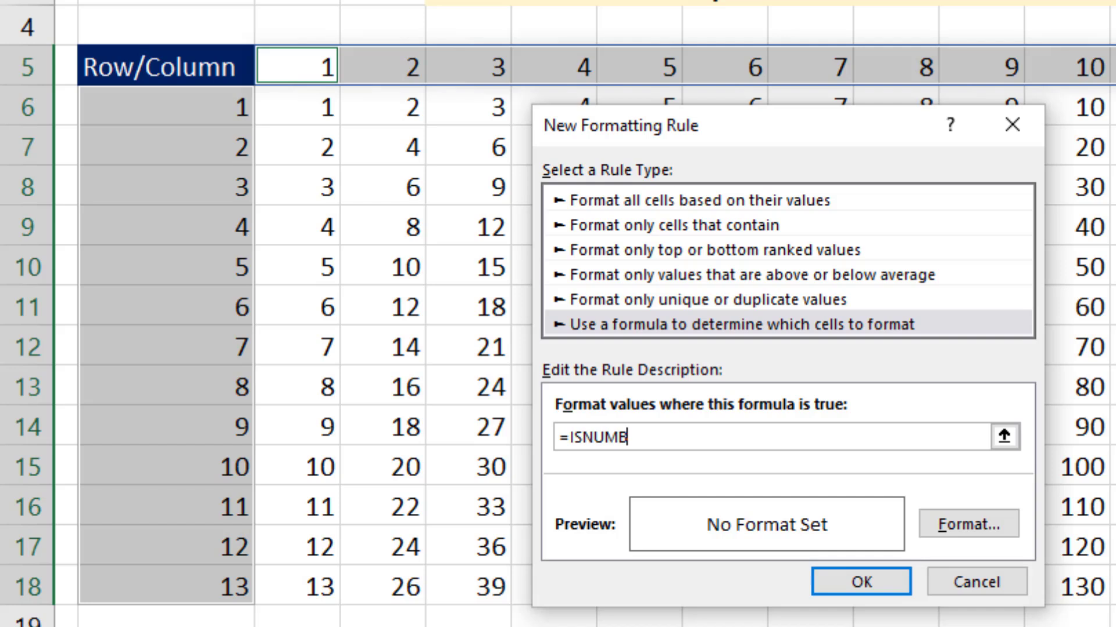
pyautogui.write('ER(')
pyautogui.click(293, 65)
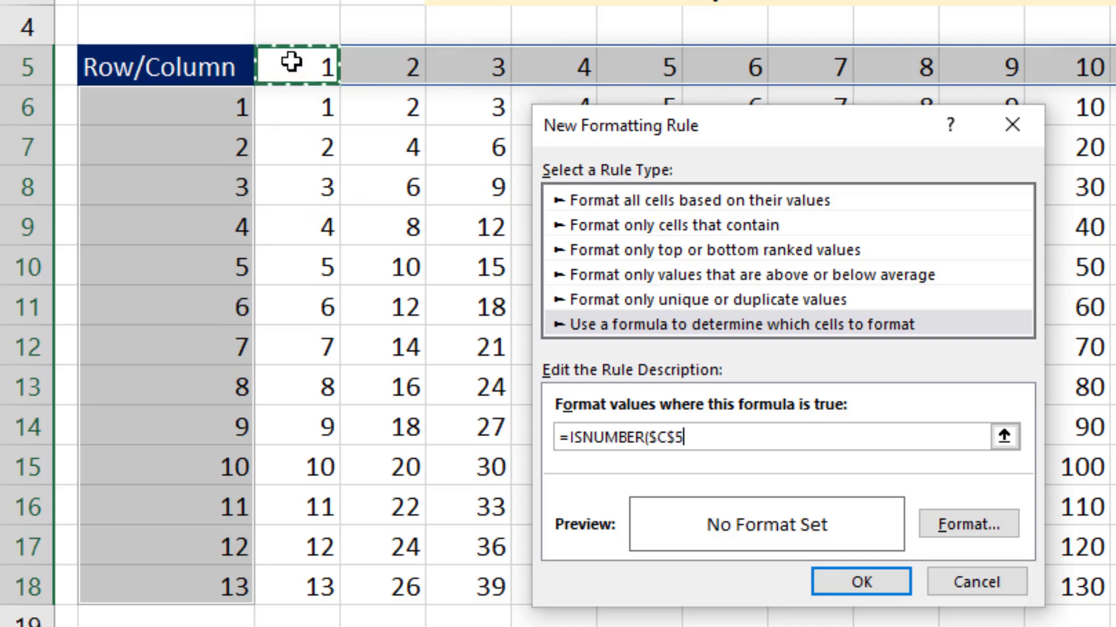
pyautogui.press('F4')
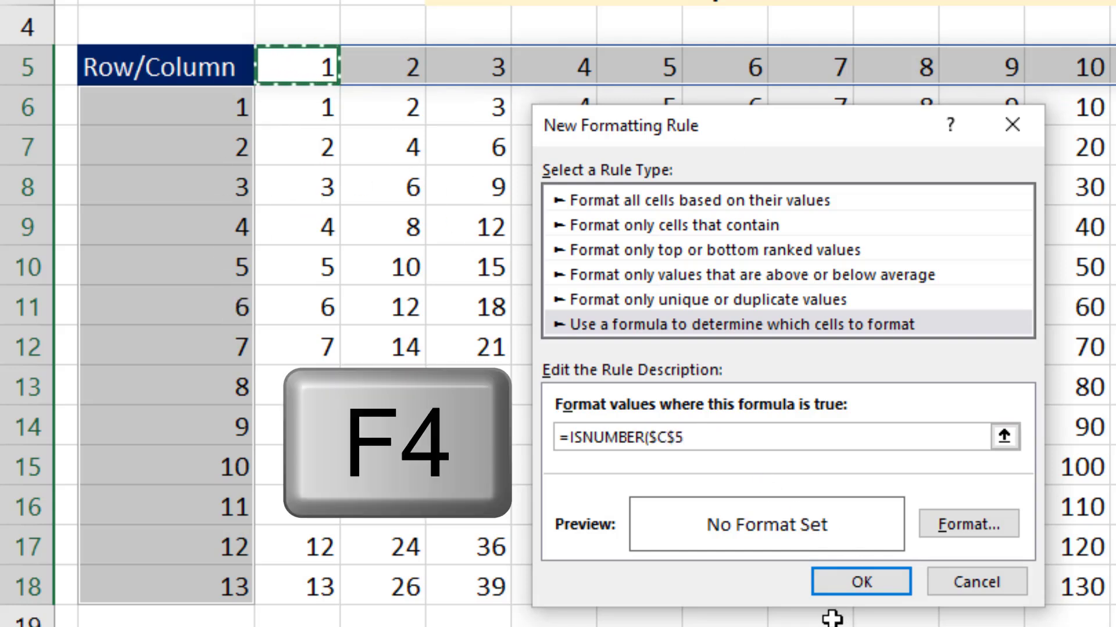
pyautogui.press('F4')
pyautogui.press('F4')
pyautogui.press('F4')
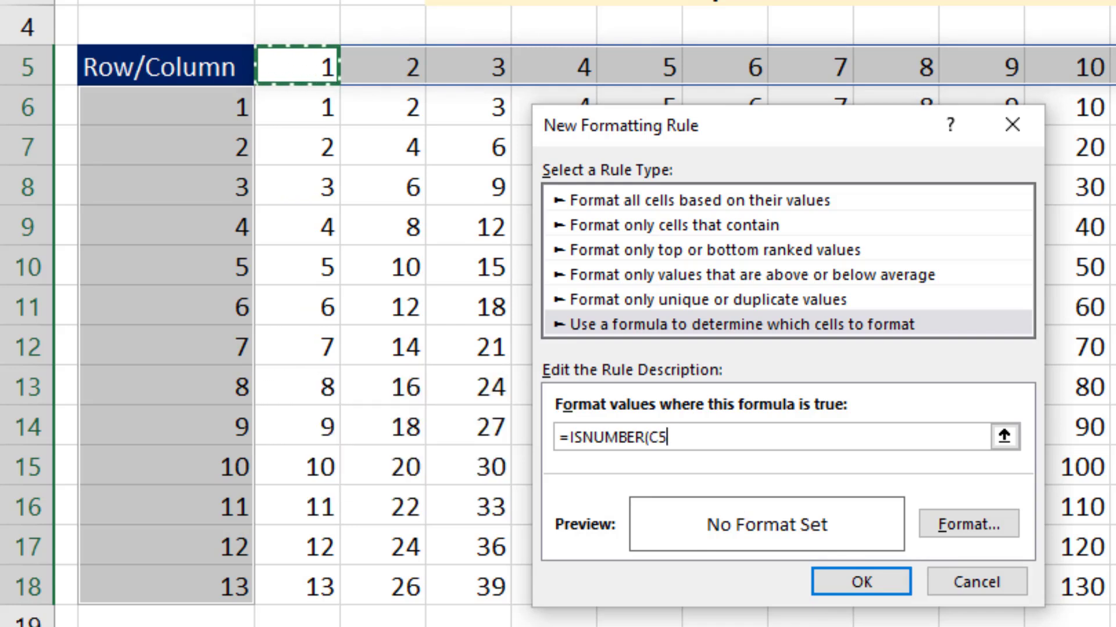
pyautogui.write(')')
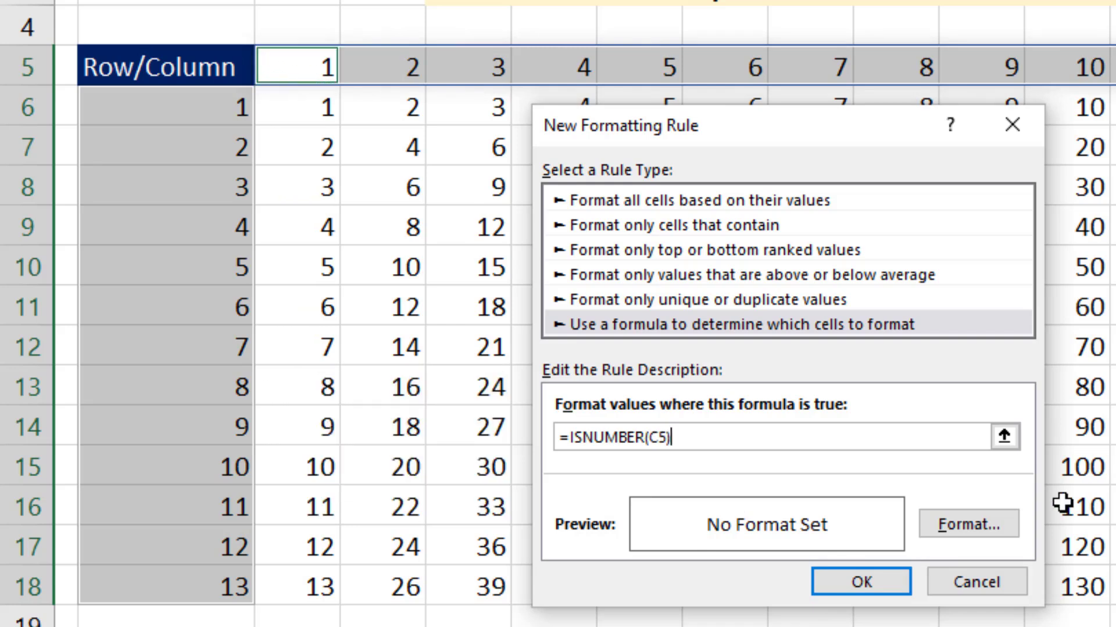
pyautogui.click(1003, 526)
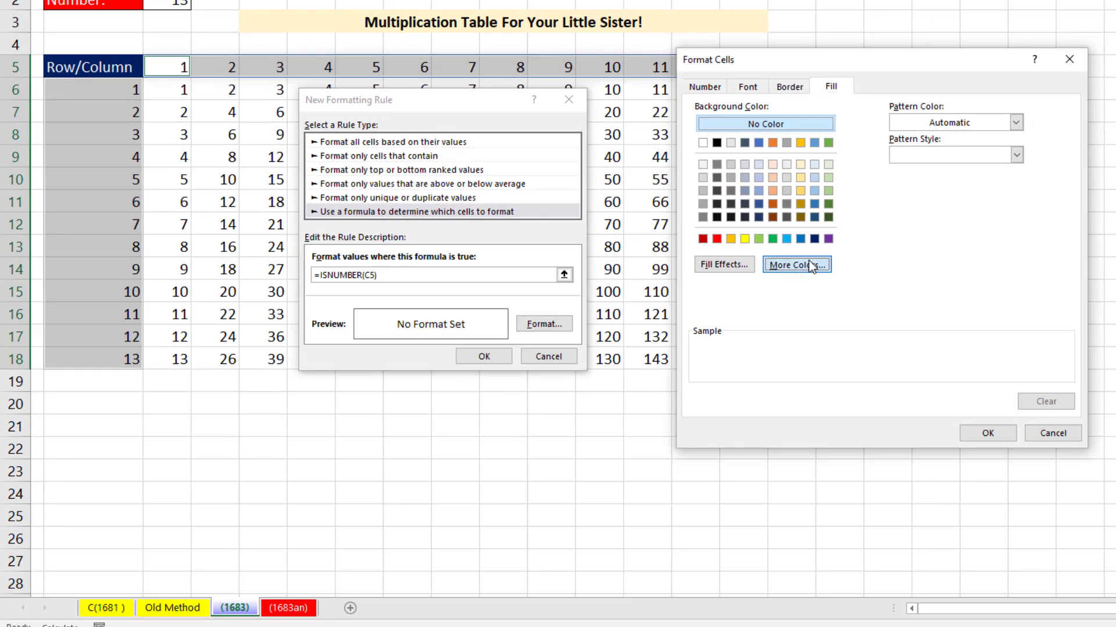
# Give the rule a blue fill, outline border and white font, then apply it to the headers
pyautogui.click(787, 263)
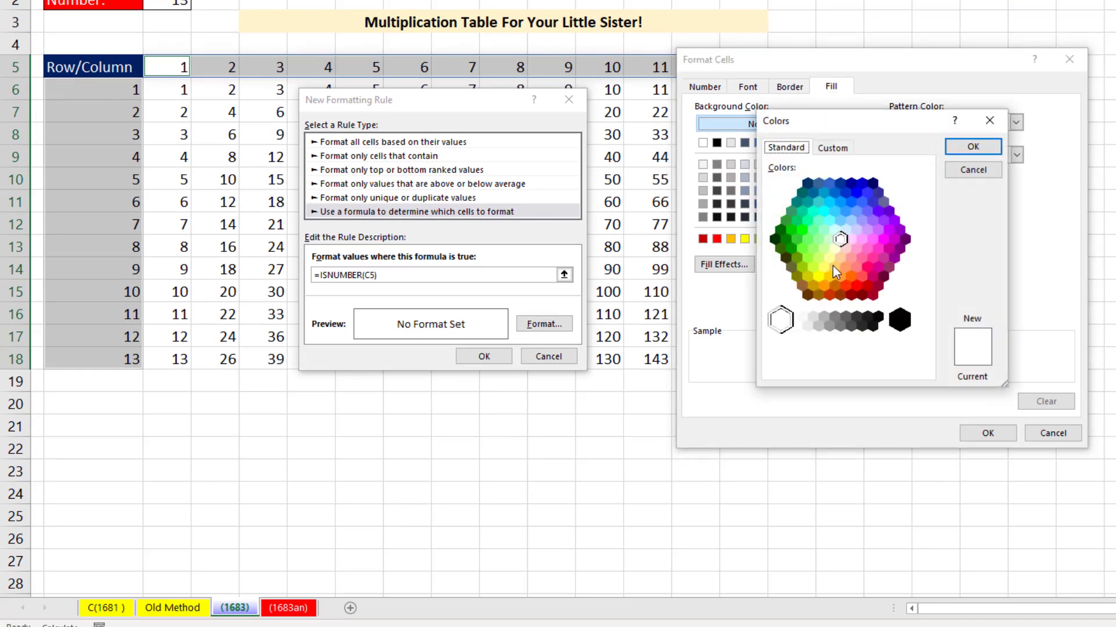
pyautogui.click(860, 197)
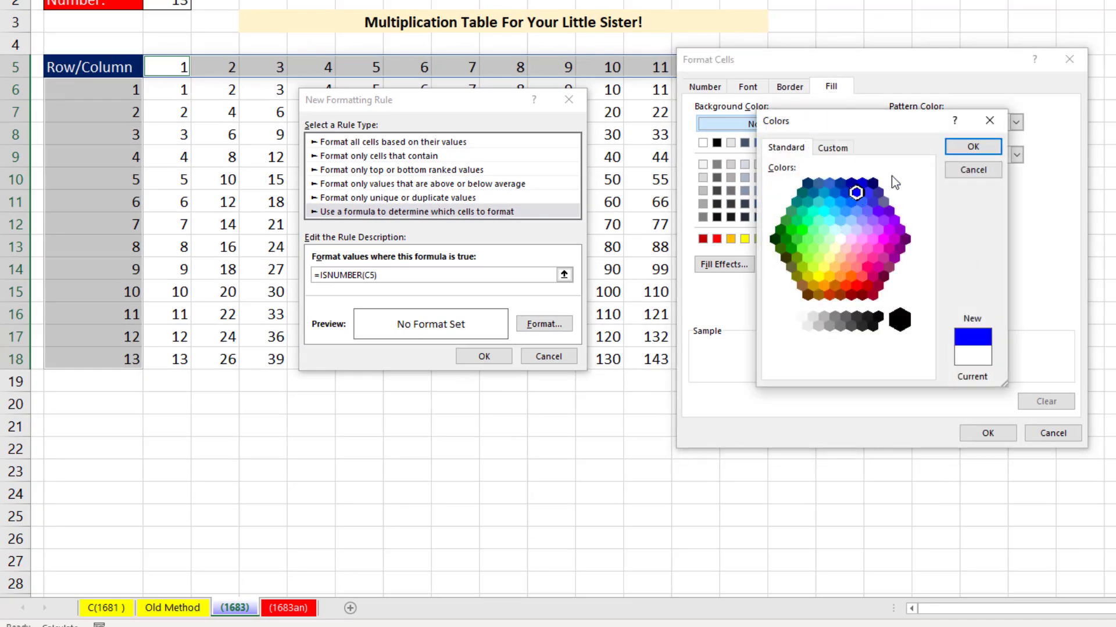
pyautogui.click(972, 146)
pyautogui.click(789, 86)
pyautogui.click(893, 142)
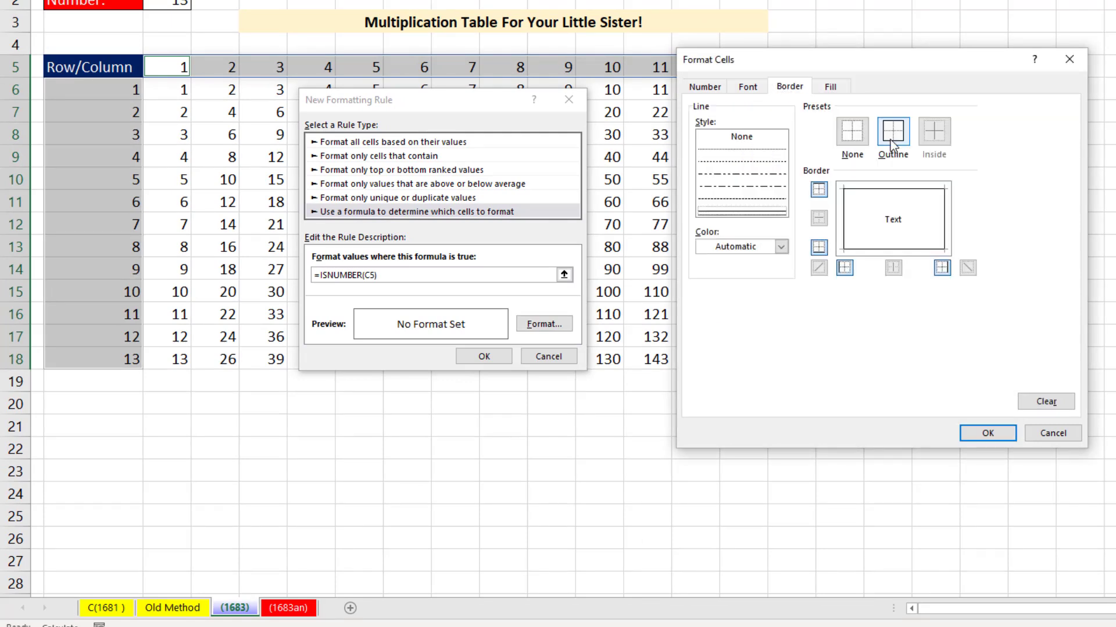
pyautogui.click(748, 87)
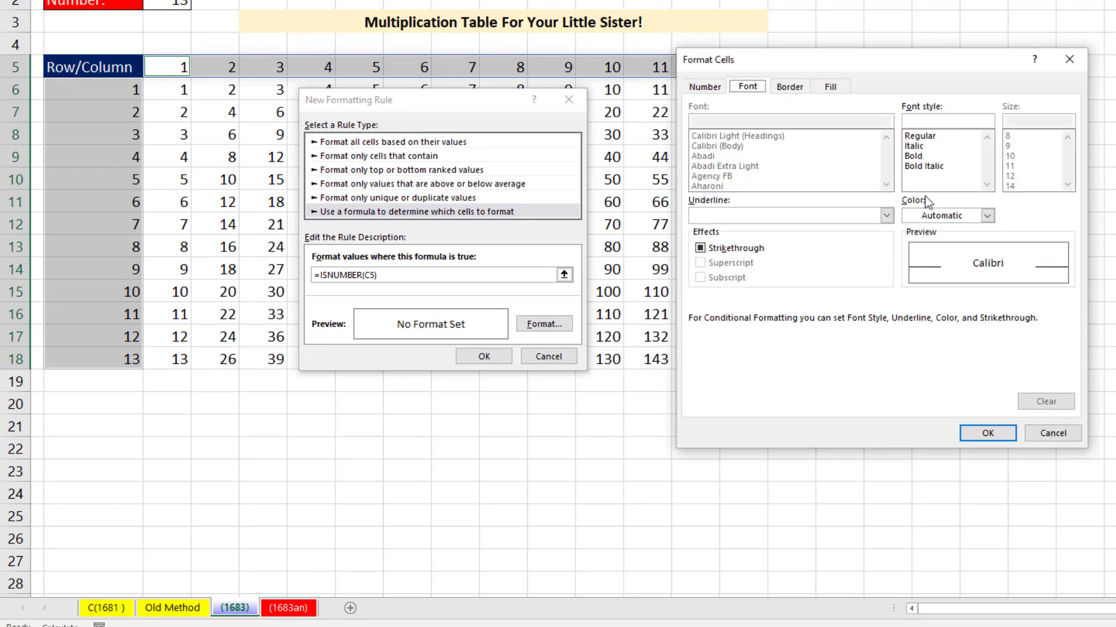
pyautogui.click(917, 215)
pyautogui.click(909, 277)
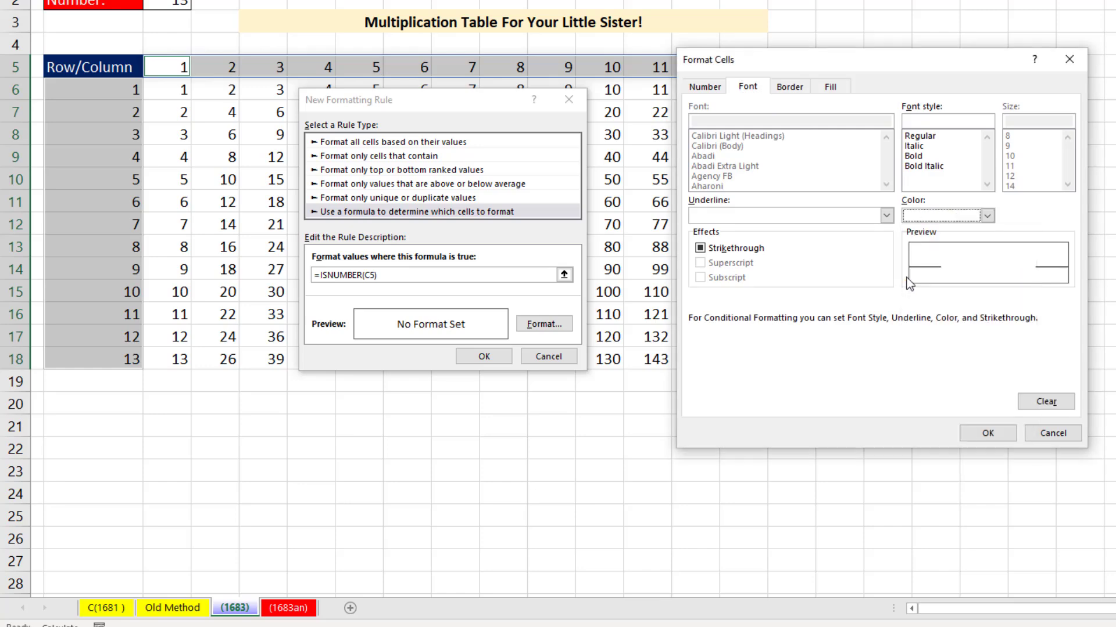
pyautogui.click(974, 431)
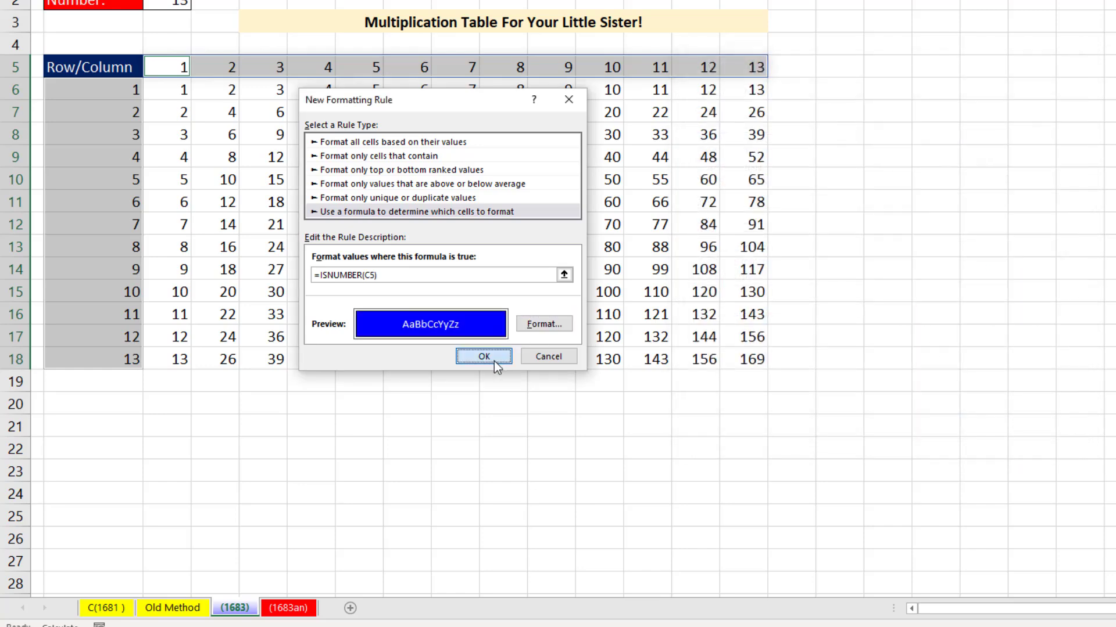
pyautogui.click(494, 358)
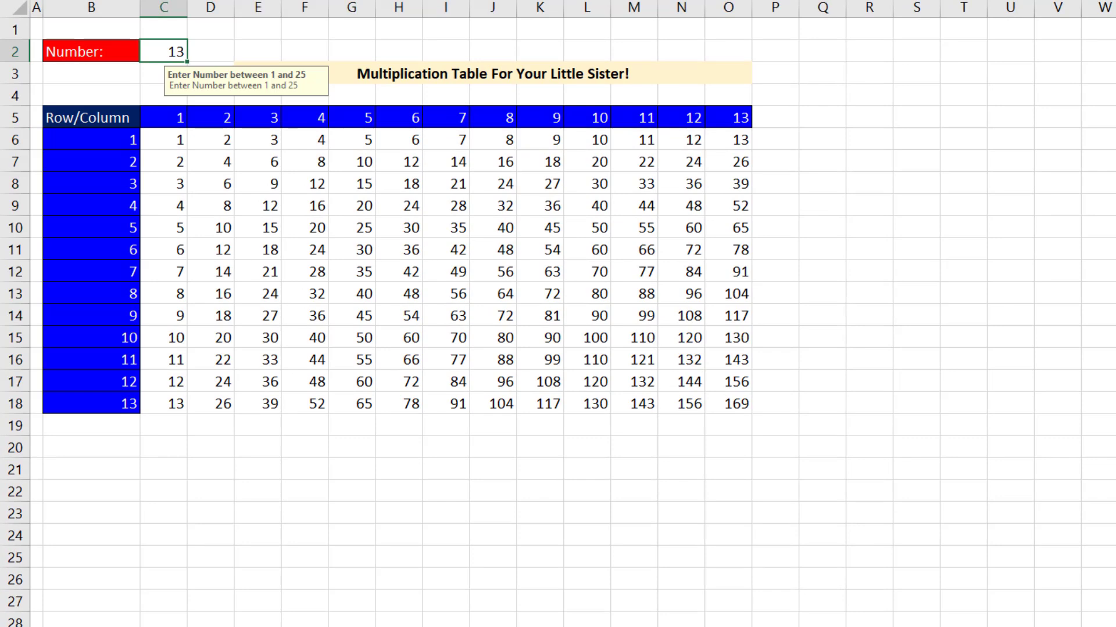
# Try 5 as the table size, then undo back to 13
pyautogui.write('5')
pyautogui.hotkey('ctrl', 'Return')
pyautogui.hotkey('ctrl', 'z')
# Copy B18's blue header style onto B19:B27 and P5:V5 with Format Painter
pyautogui.rightClick(89, 406)
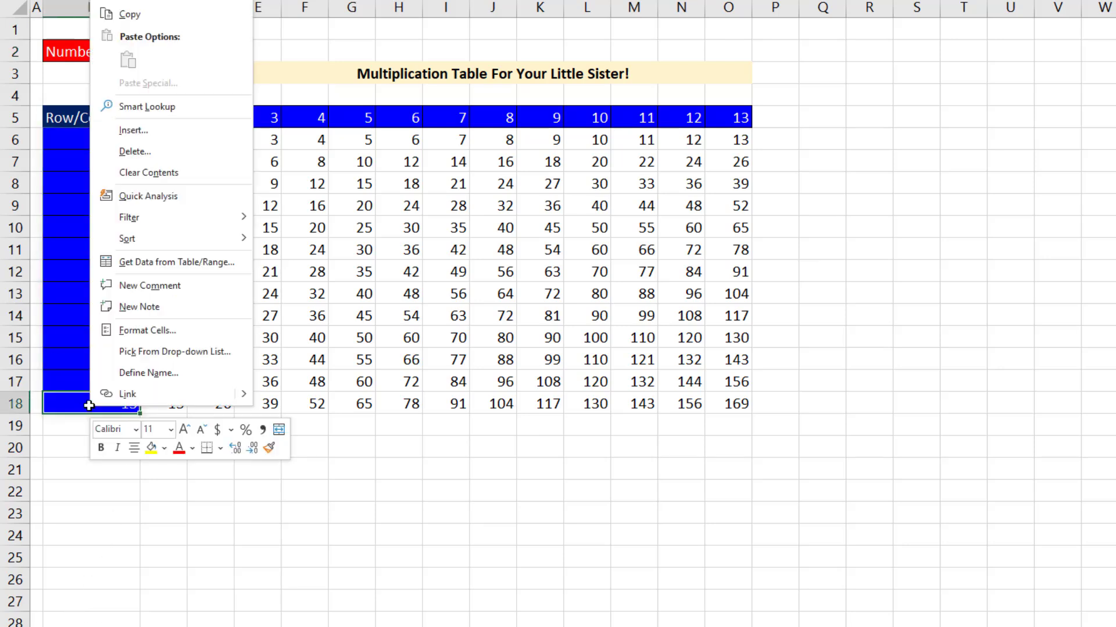
pyautogui.click(269, 448)
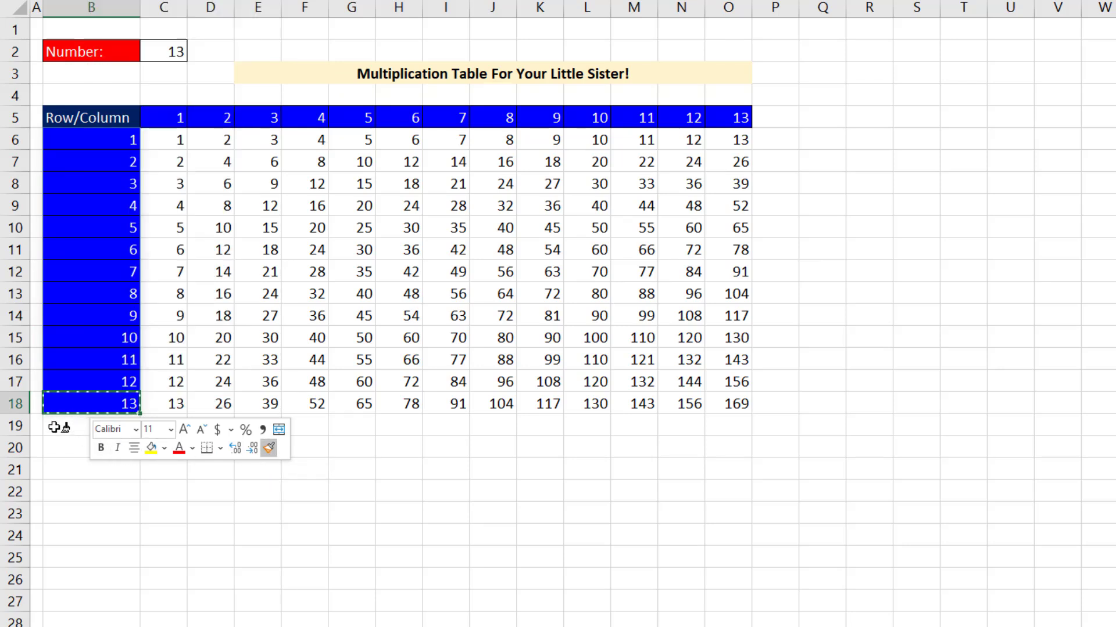
pyautogui.moveTo(65, 427); pyautogui.dragTo(77, 592)
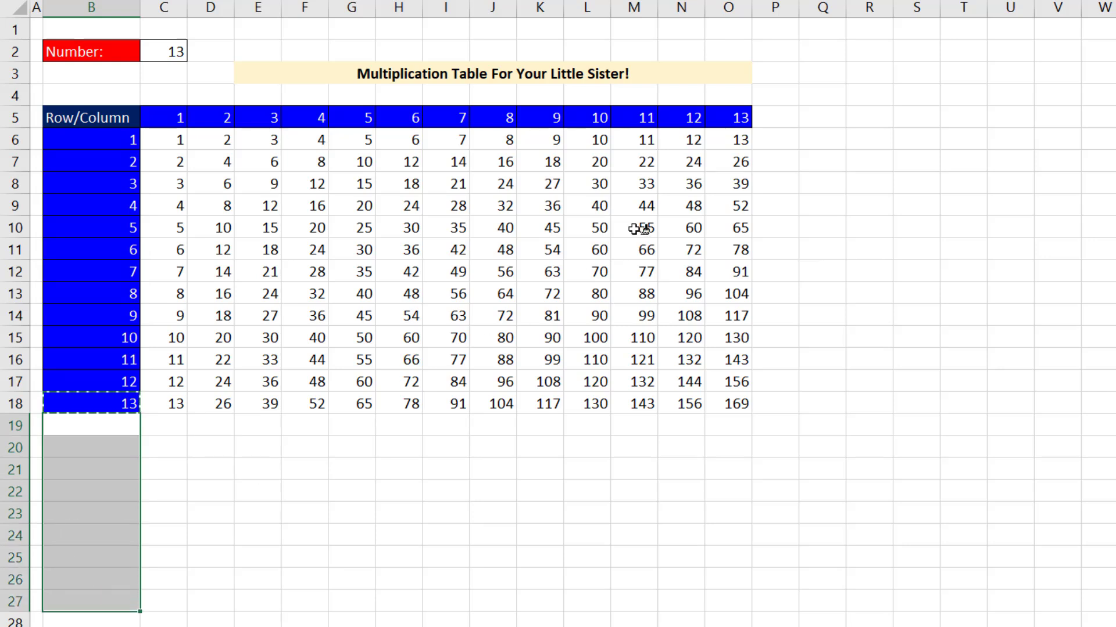
pyautogui.moveTo(776, 116)
pyautogui.mouseDown()
pyautogui.moveTo(1115, 114)
pyautogui.moveTo(1080, 131)
pyautogui.moveTo(1080, 116)
pyautogui.mouseUp()
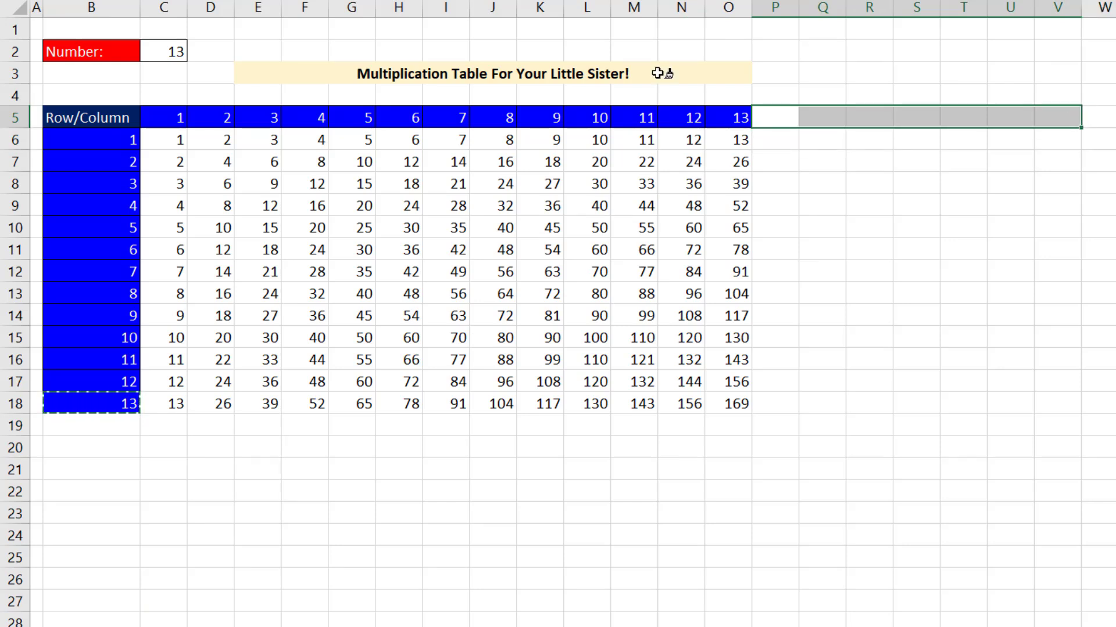
pyautogui.press('Escape')
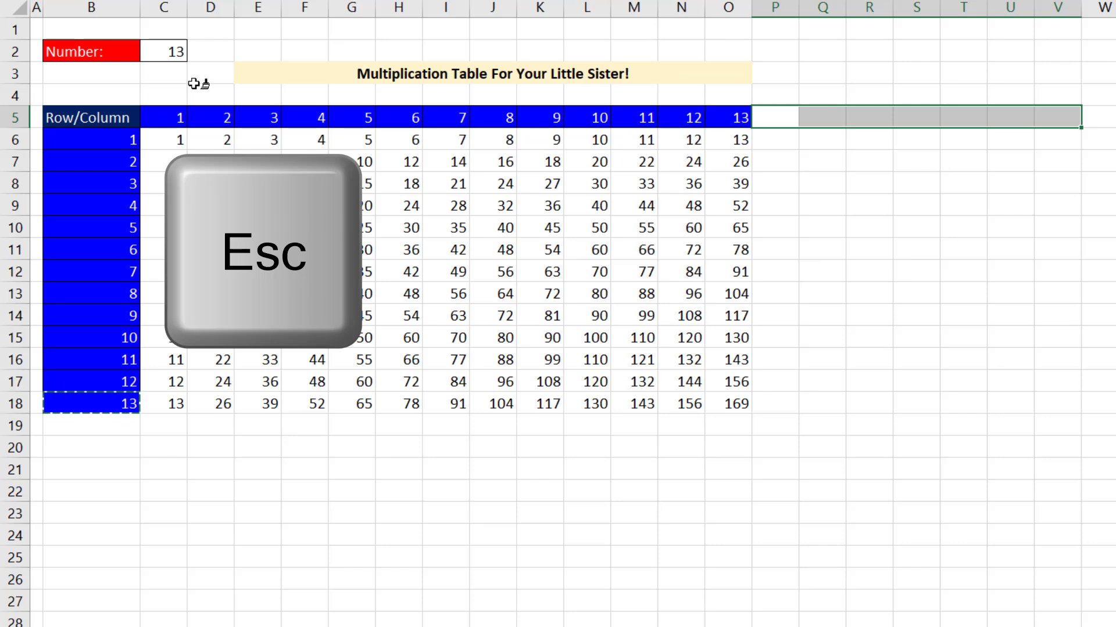
pyautogui.press('Escape')
pyautogui.click(174, 51)
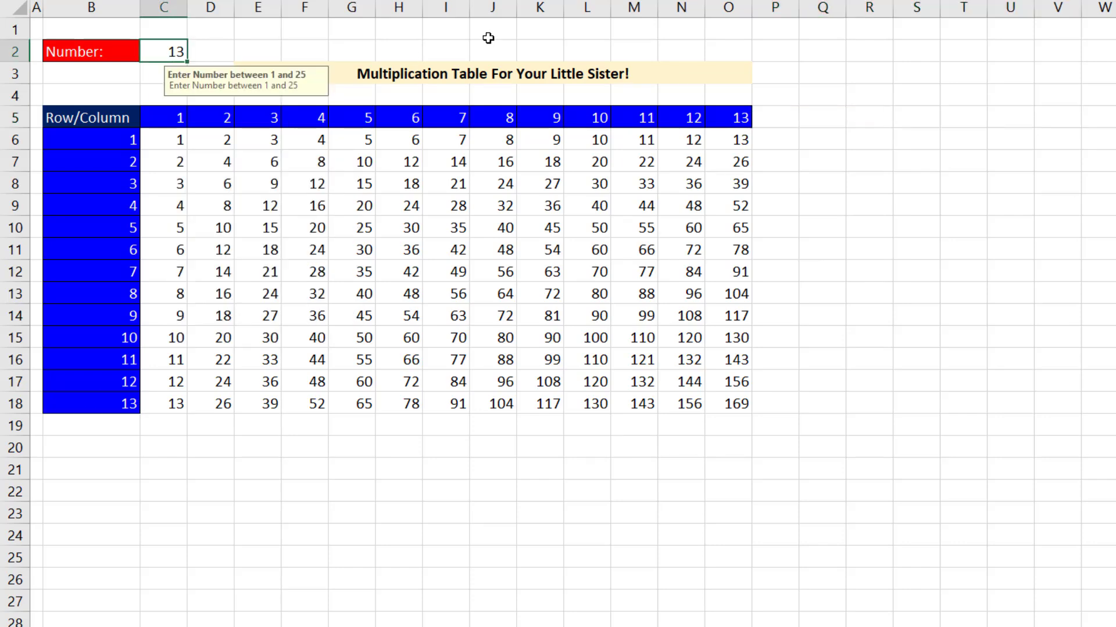
# Set Number to 20 and select the product range C6:V25
pyautogui.write('20')
pyautogui.hotkey('ctrl', 'Return')
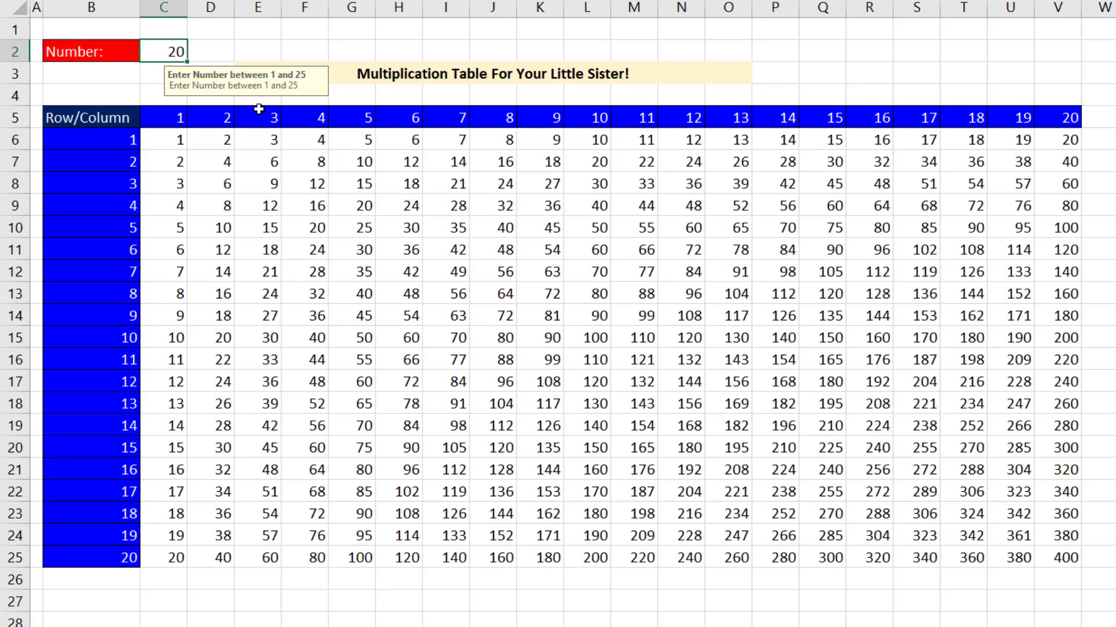
pyautogui.moveTo(155, 135); pyautogui.dragTo(1072, 558)
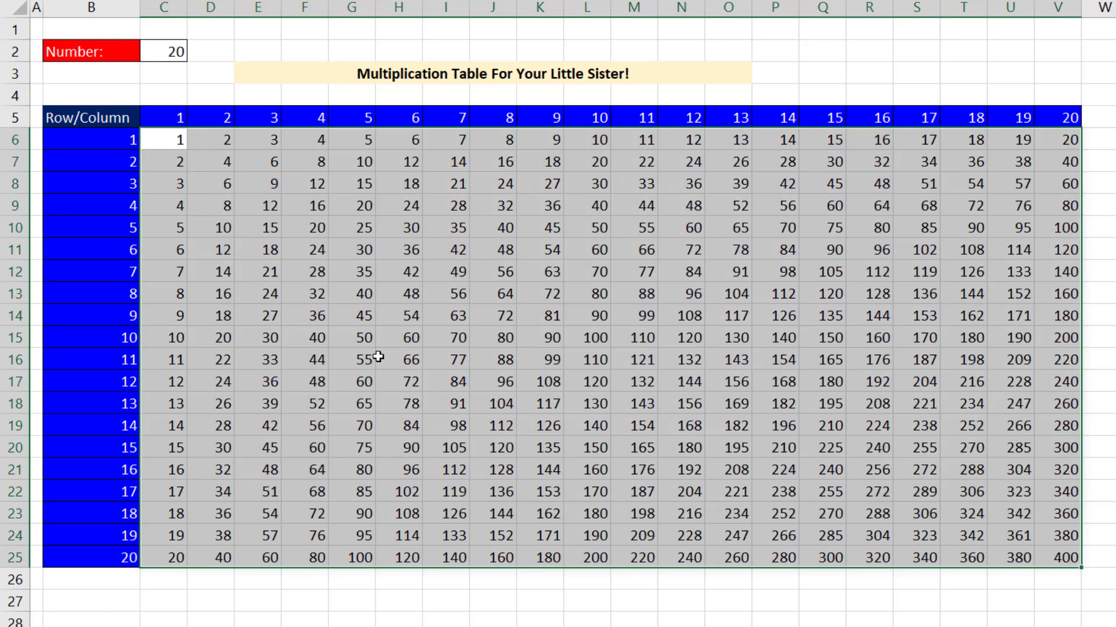
# Start a new formula-based conditional formatting rule =ISNUMBER(C6)
pyautogui.hotkey('alt', 'h')
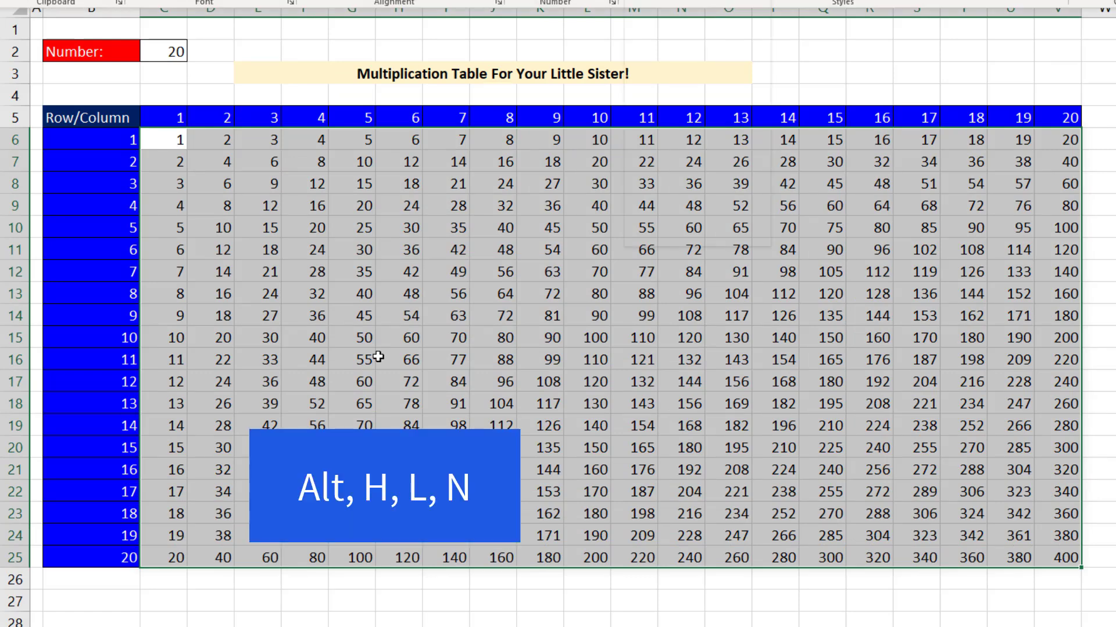
pyautogui.press('l')
pyautogui.press('n')
pyautogui.press('pagedown')
pyautogui.press('Tab')
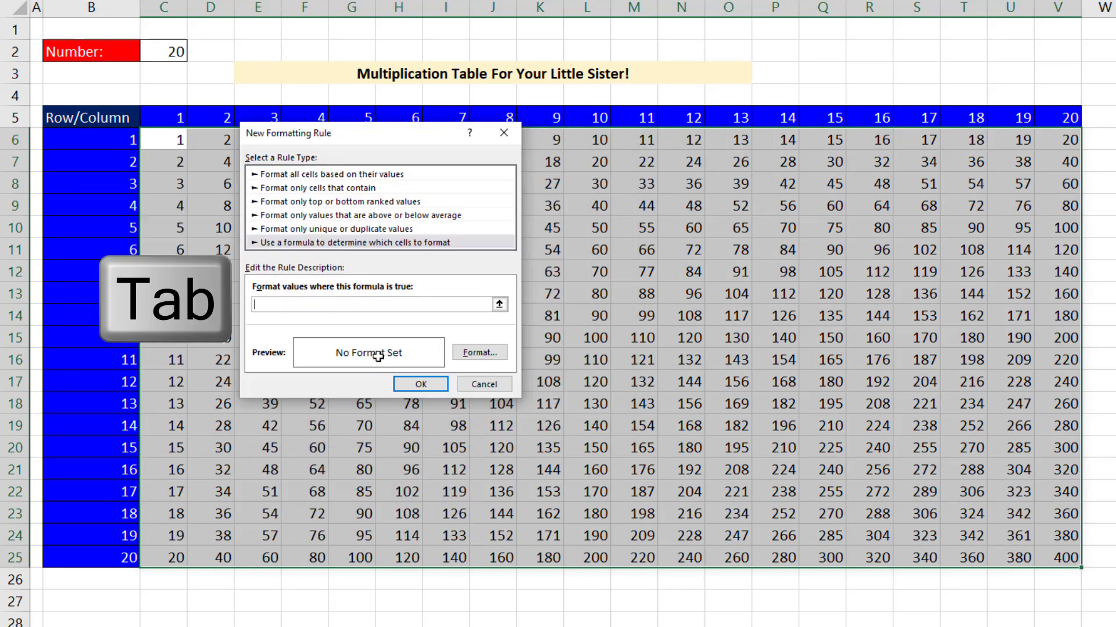
pyautogui.write('=ISNUMB')
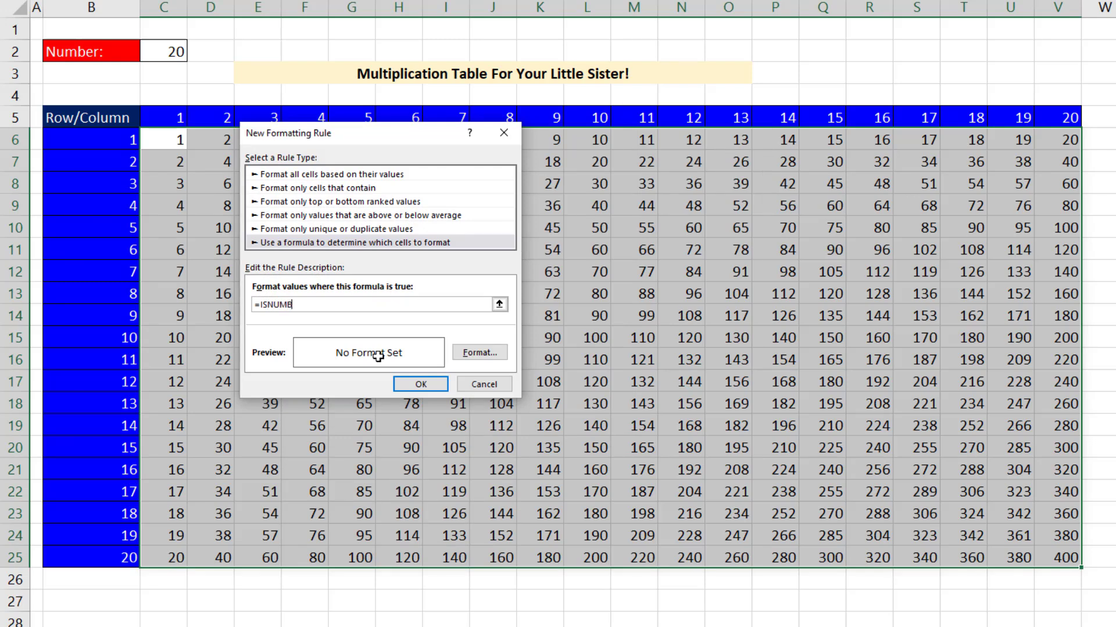
pyautogui.write('ER(')
pyautogui.click(176, 140)
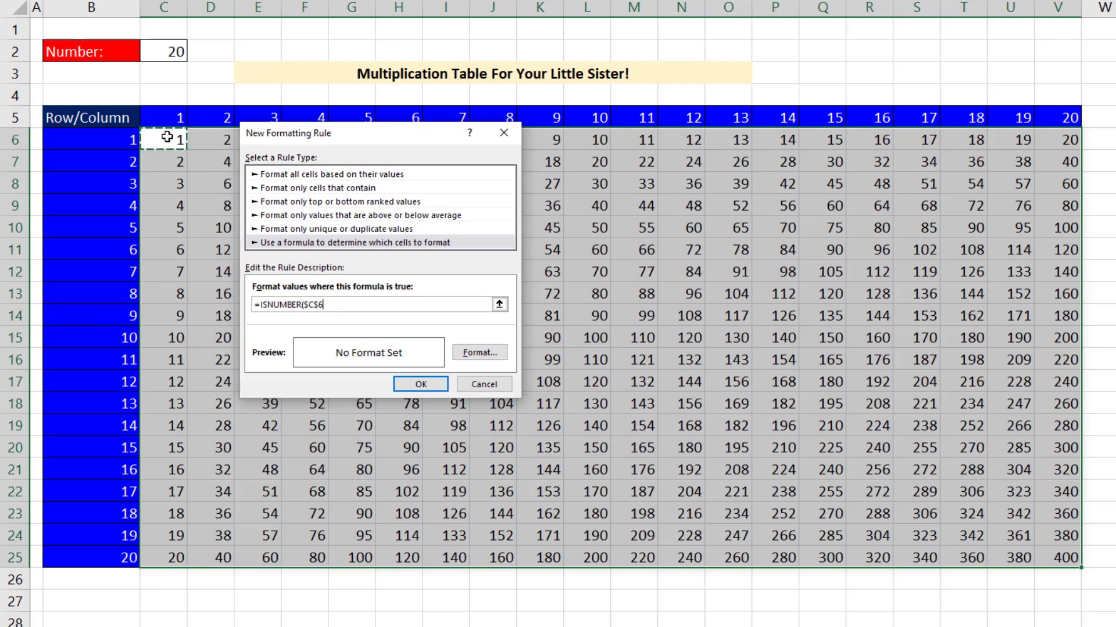
pyautogui.press('F4')
pyautogui.press('F4')
pyautogui.press('F4')
pyautogui.press('F4')
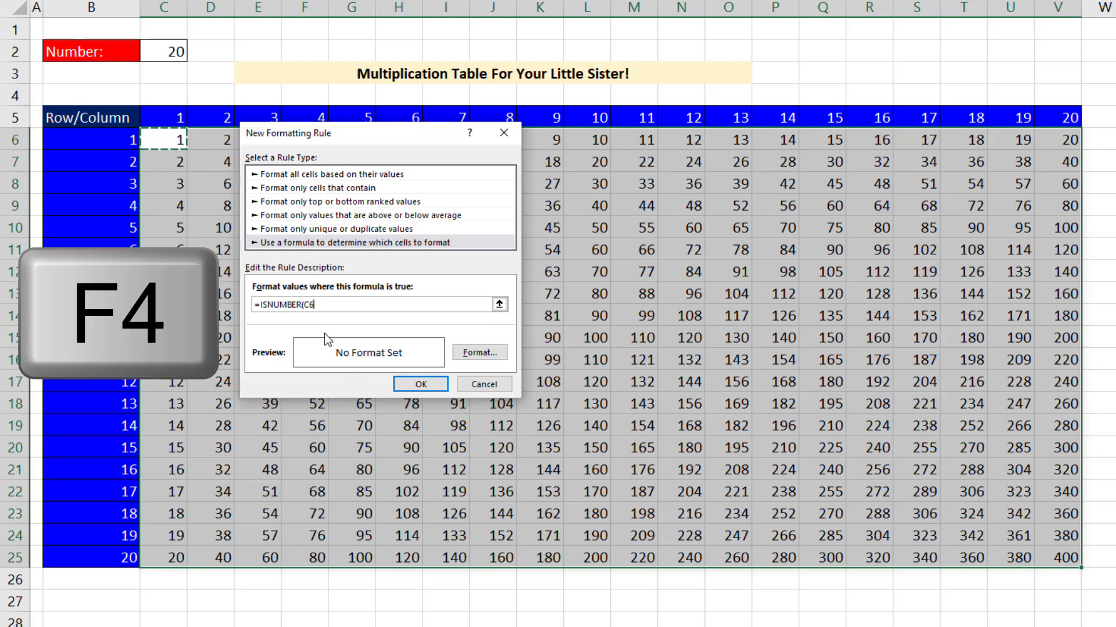
pyautogui.write(')')
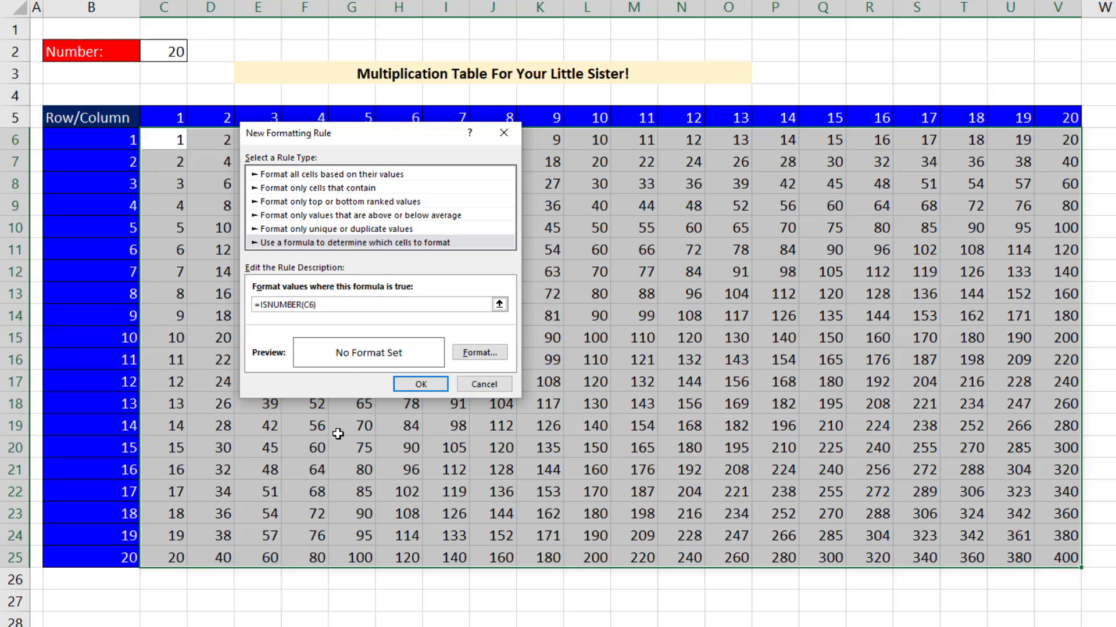
# Give the rule a light green fill and outline border, and apply it
pyautogui.click(479, 353)
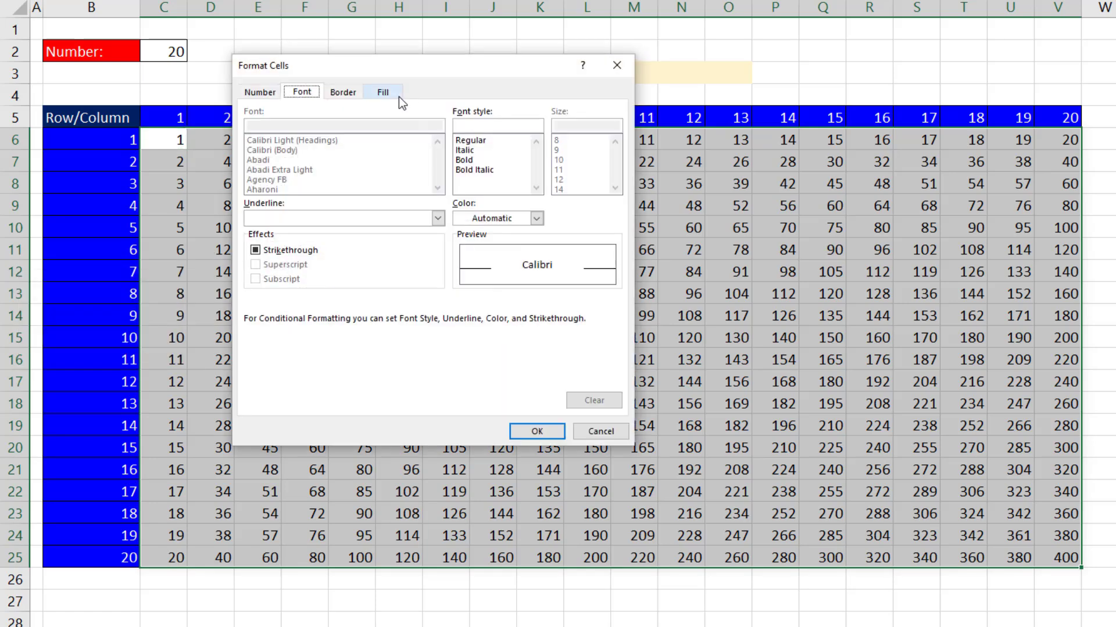
pyautogui.click(395, 95)
pyautogui.click(378, 267)
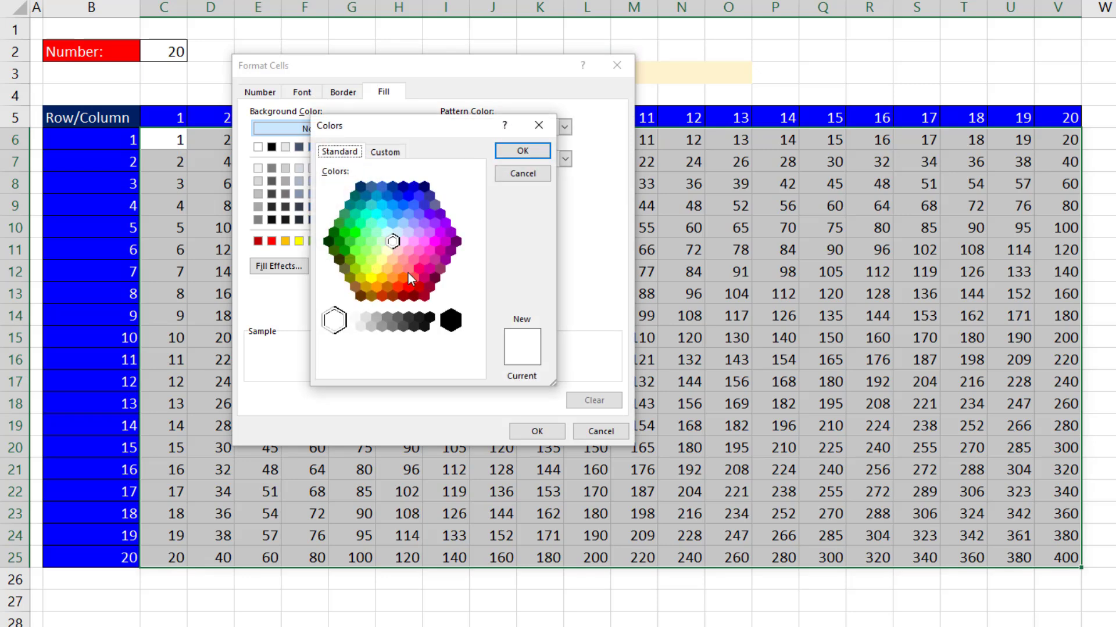
pyautogui.click(378, 243)
pyautogui.click(522, 151)
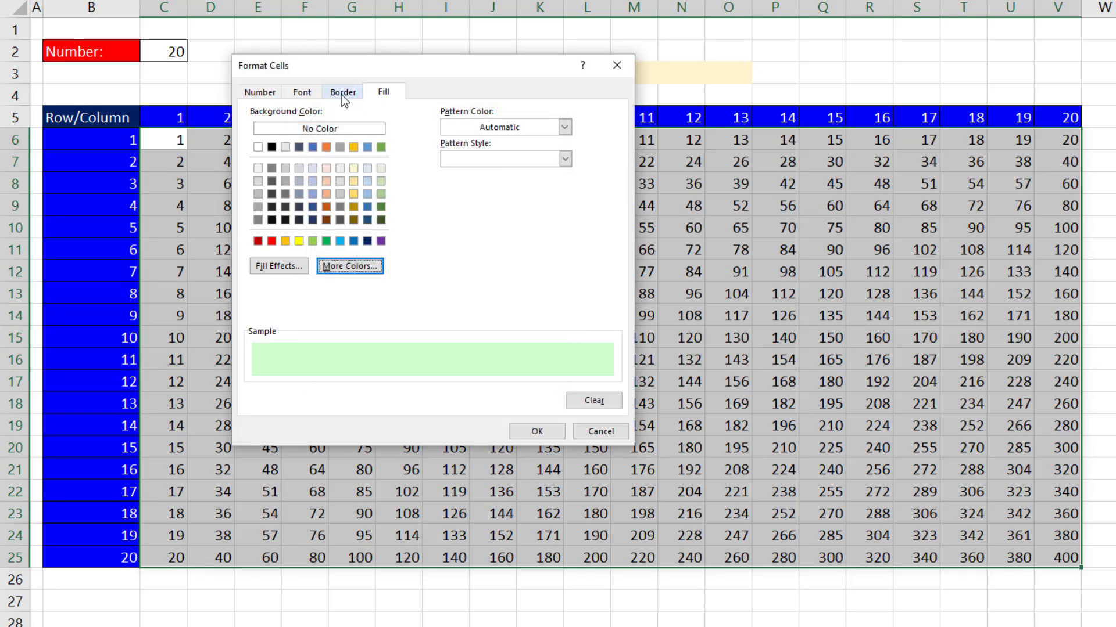
pyautogui.click(344, 95)
pyautogui.click(444, 136)
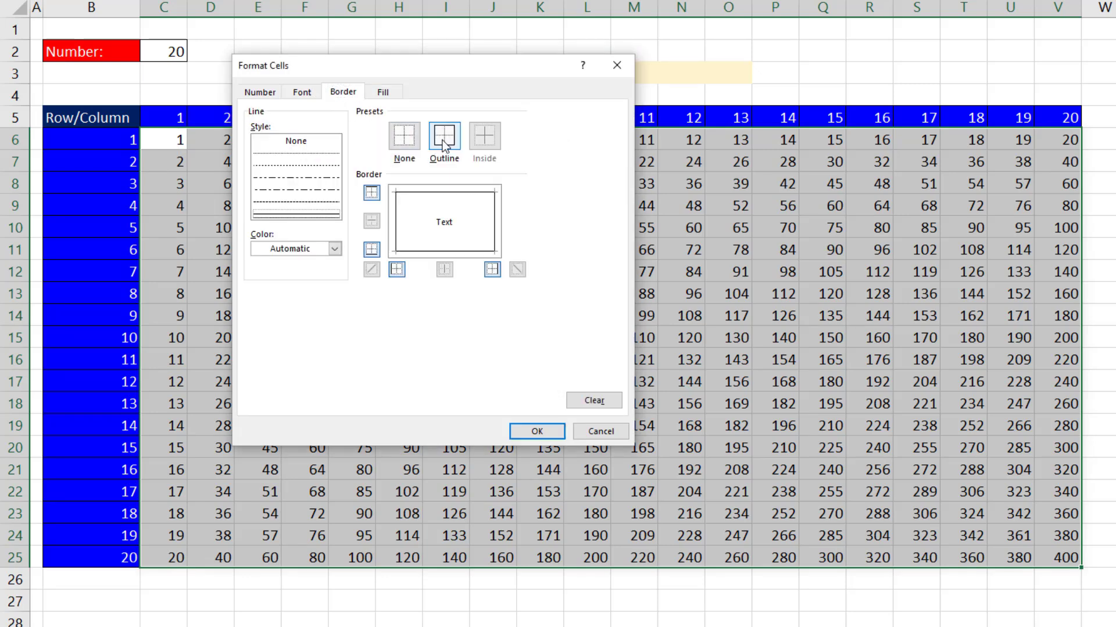
pyautogui.click(522, 431)
pyautogui.click(430, 382)
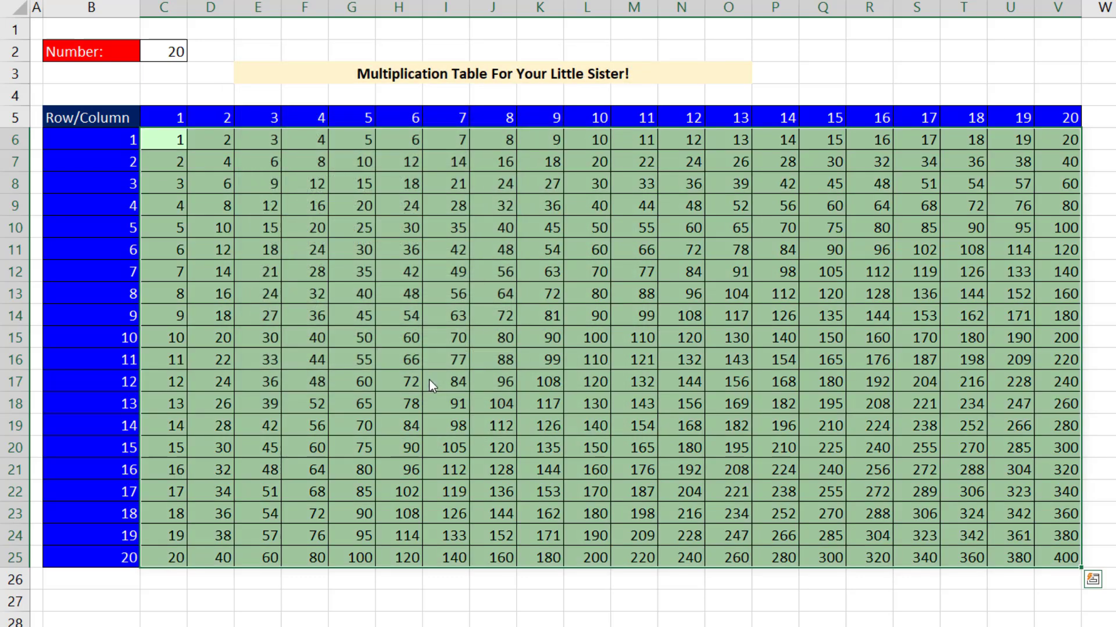
# Select diagonal cells C6, D7, E8, F9, then reselect C6:V25
pyautogui.click(183, 145)
pyautogui.keyDown('ctrl'); pyautogui.click(211, 162); pyautogui.keyUp('ctrl')
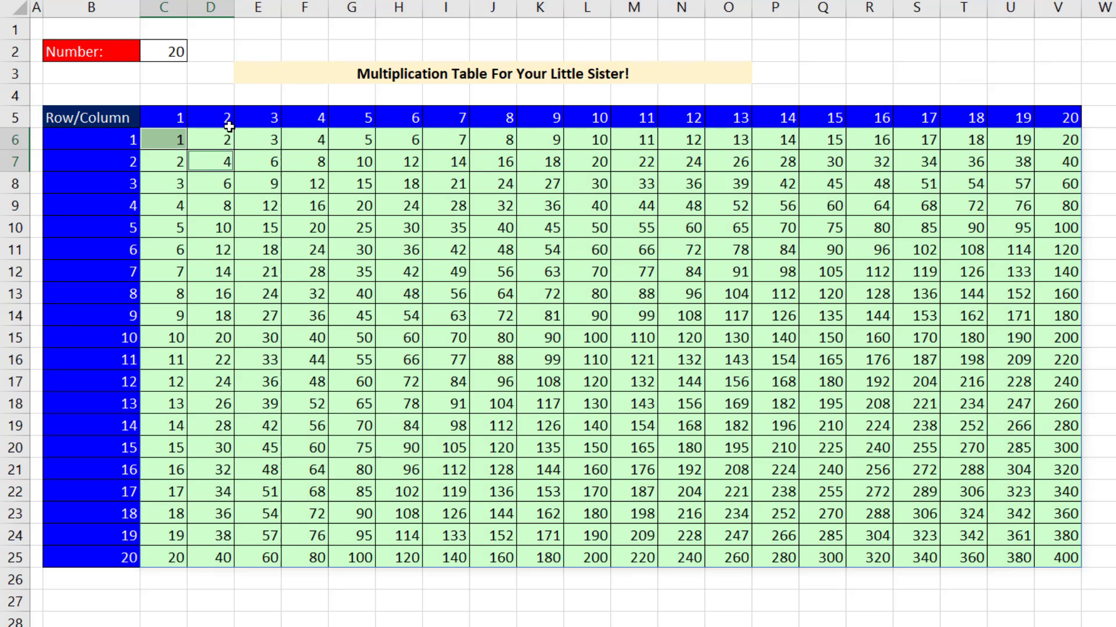
pyautogui.keyDown('ctrl'); pyautogui.click(264, 186); pyautogui.keyUp('ctrl')
pyautogui.keyDown('ctrl'); pyautogui.click(312, 205); pyautogui.keyUp('ctrl')
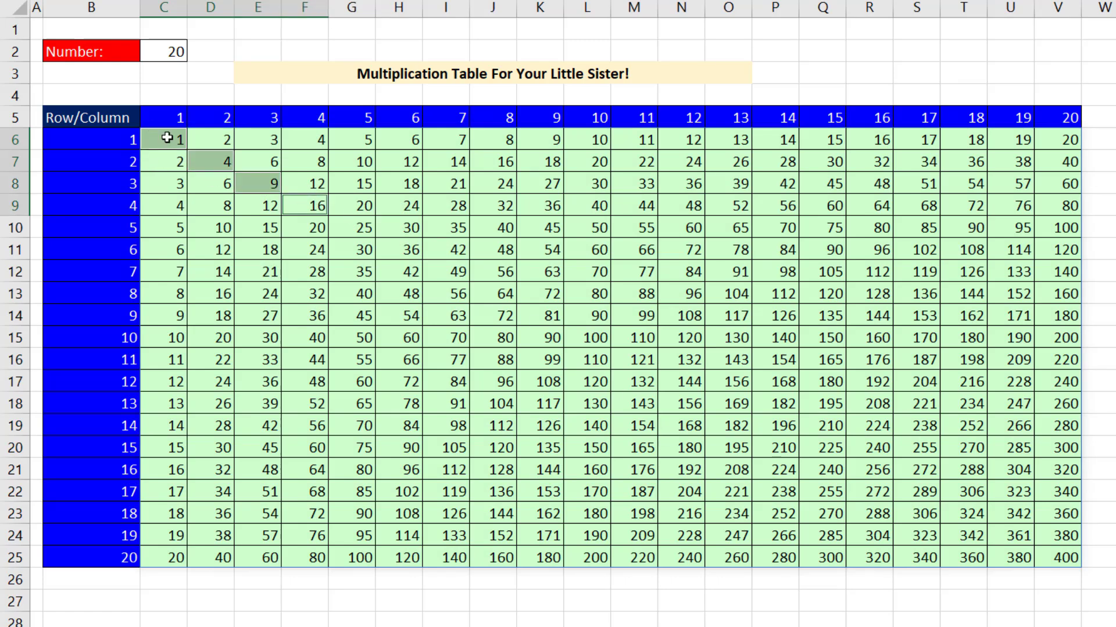
pyautogui.moveTo(167, 138); pyautogui.dragTo(1066, 558)
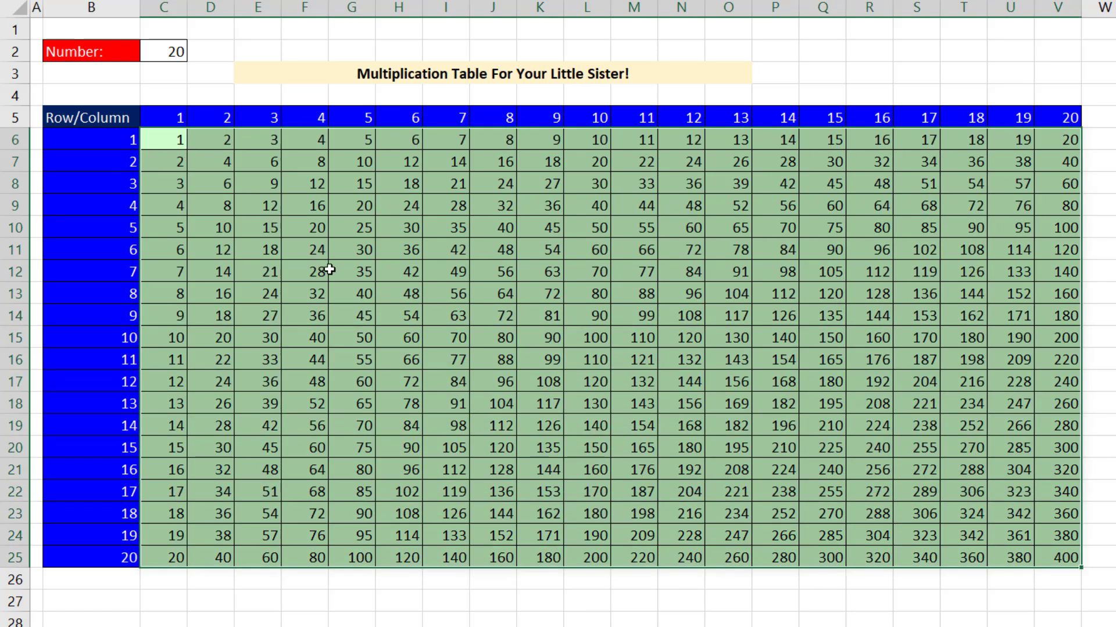
# Create a new formula-based rule =C6=C$5^2 for the product range
pyautogui.hotkey('alt', 'h')
pyautogui.press('l')
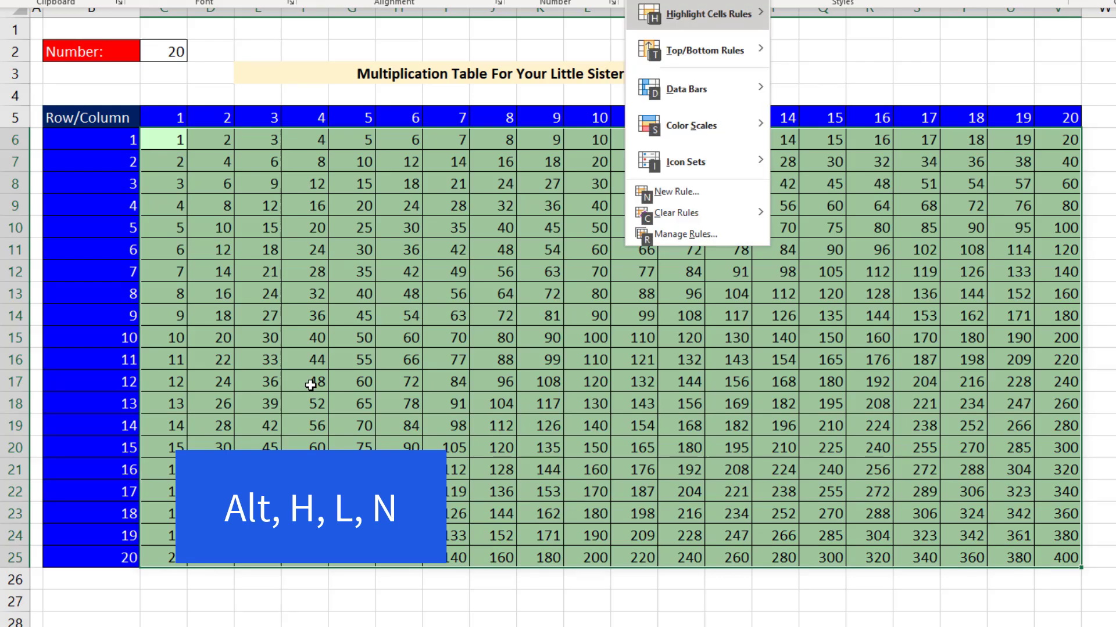
pyautogui.press('n')
pyautogui.press('pagedown')
pyautogui.press('Tab')
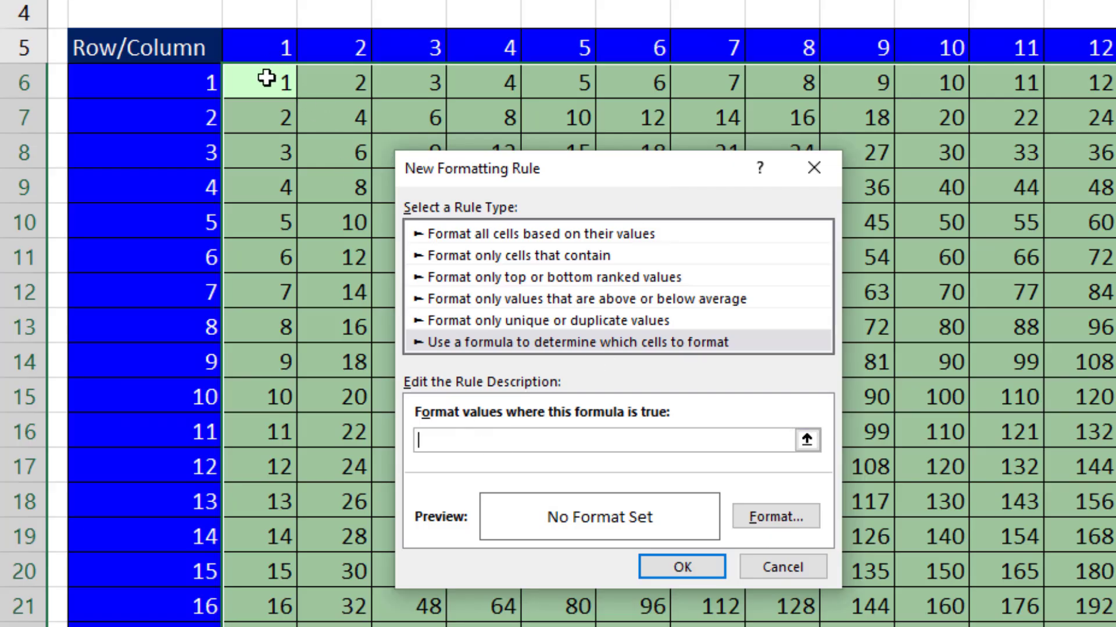
pyautogui.write('=')
pyautogui.click(168, 137)
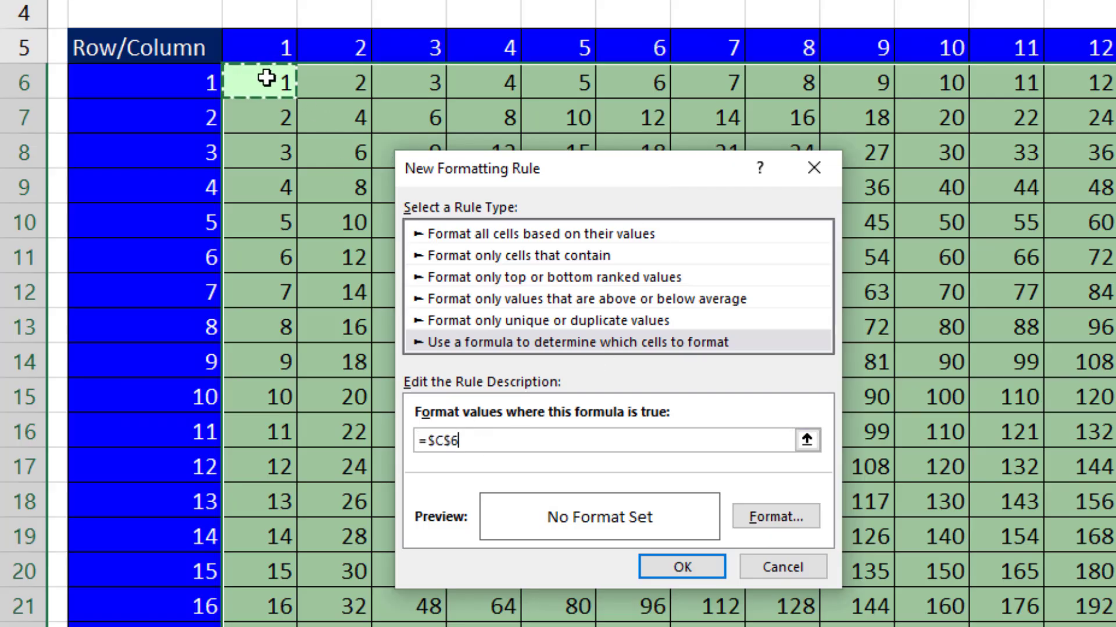
pyautogui.press('F4')
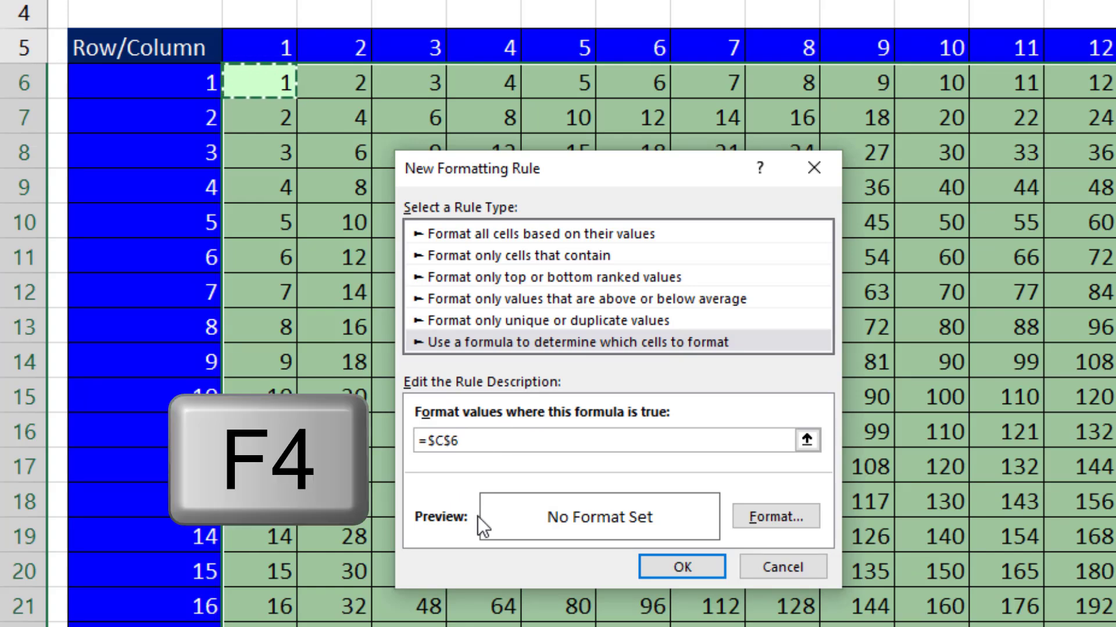
pyautogui.press('F4')
pyautogui.press('F4')
pyautogui.press('F4')
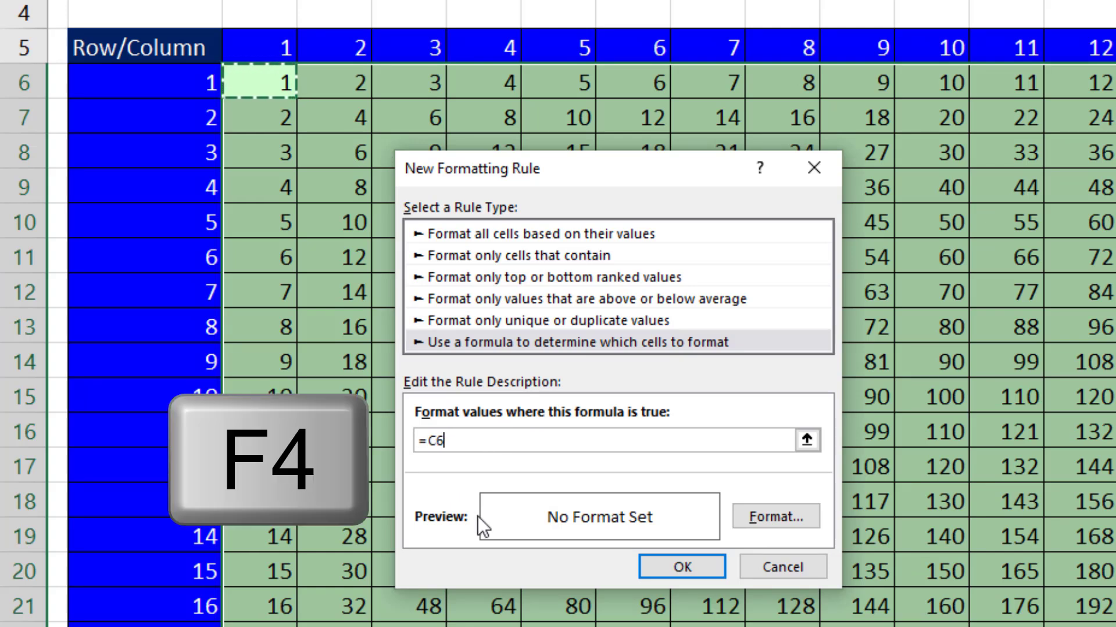
pyautogui.write('=')
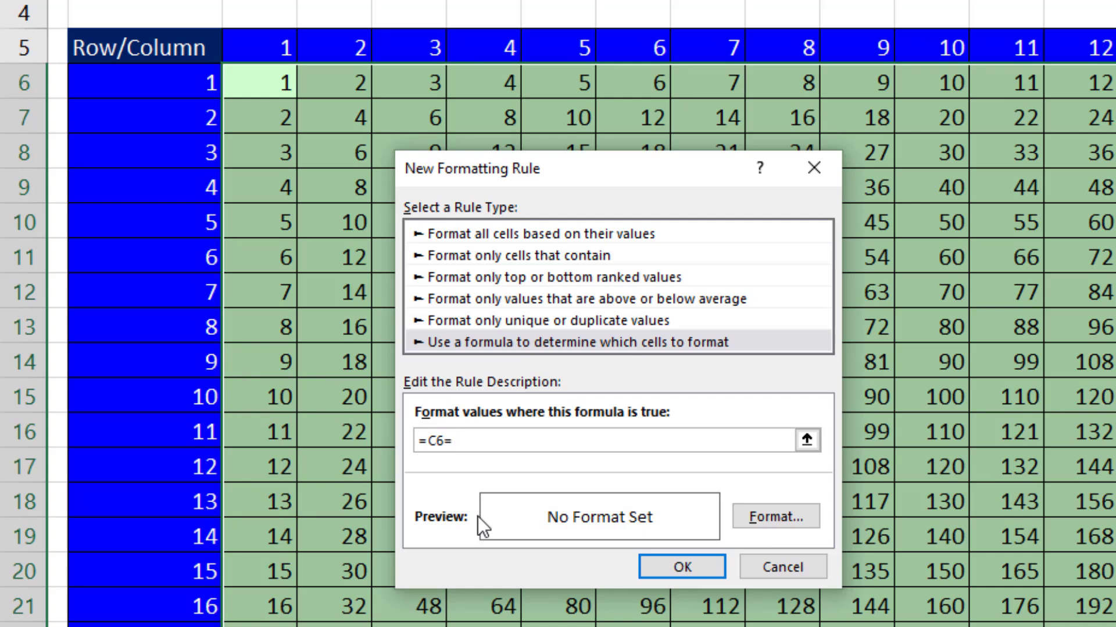
pyautogui.click(265, 41)
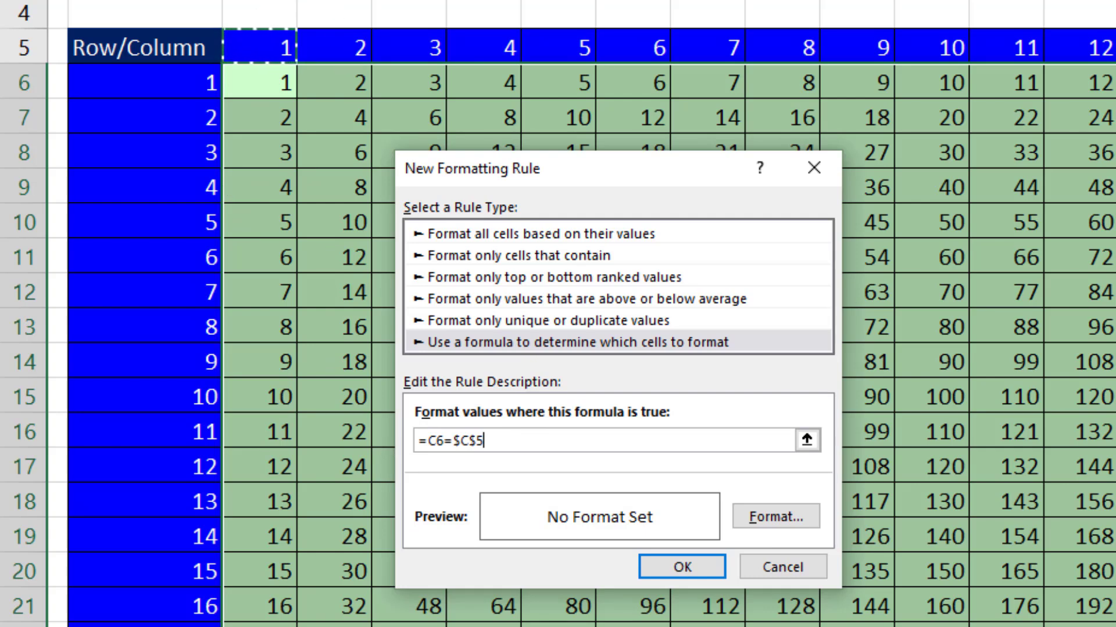
pyautogui.press('F4')
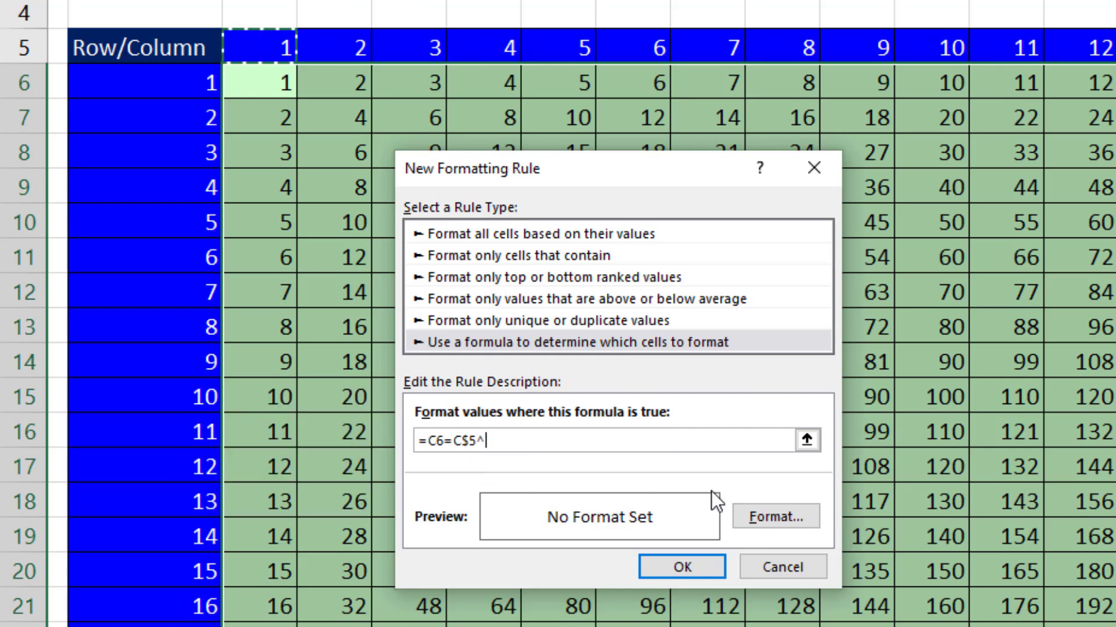
pyautogui.write('^2')
# Set the rule's fill to yellow and apply it
pyautogui.click(772, 520)
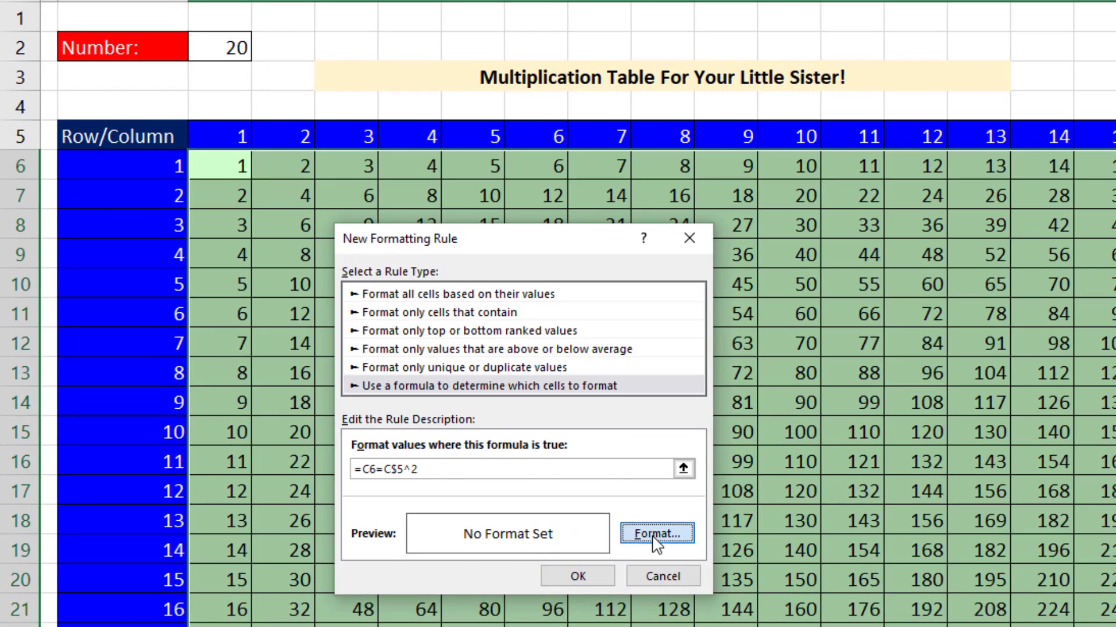
pyautogui.click(443, 78)
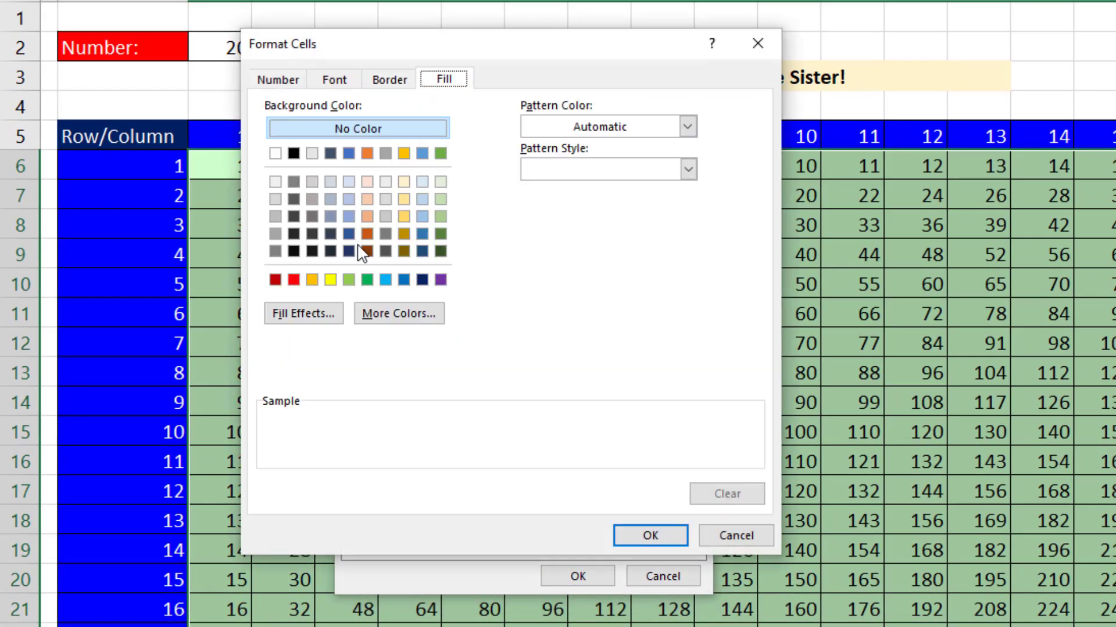
pyautogui.click(330, 279)
pyautogui.click(649, 534)
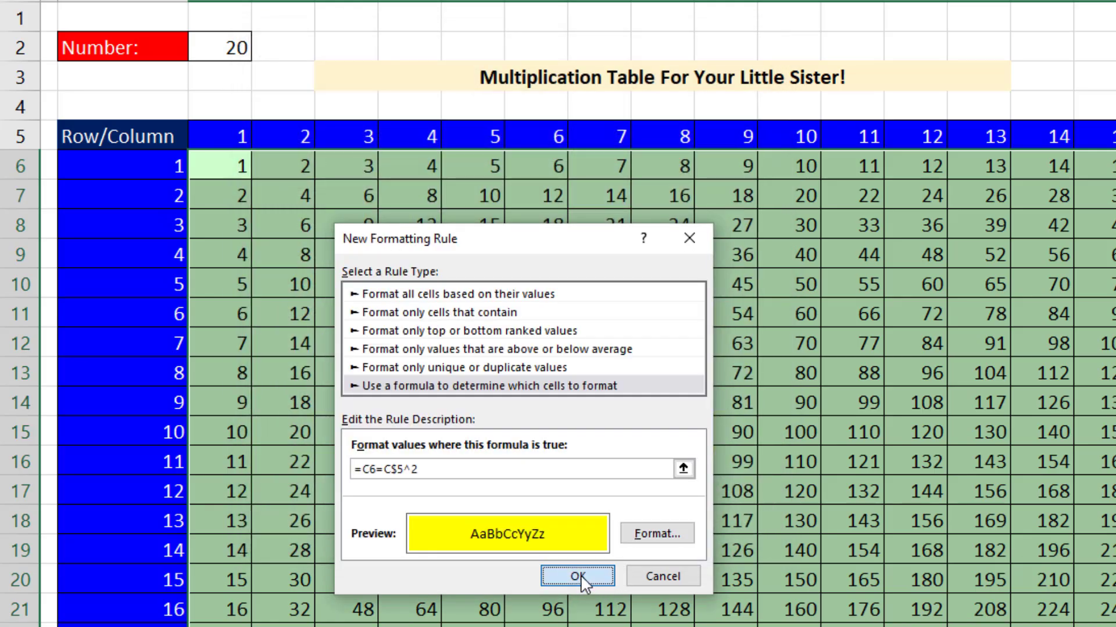
pyautogui.click(578, 577)
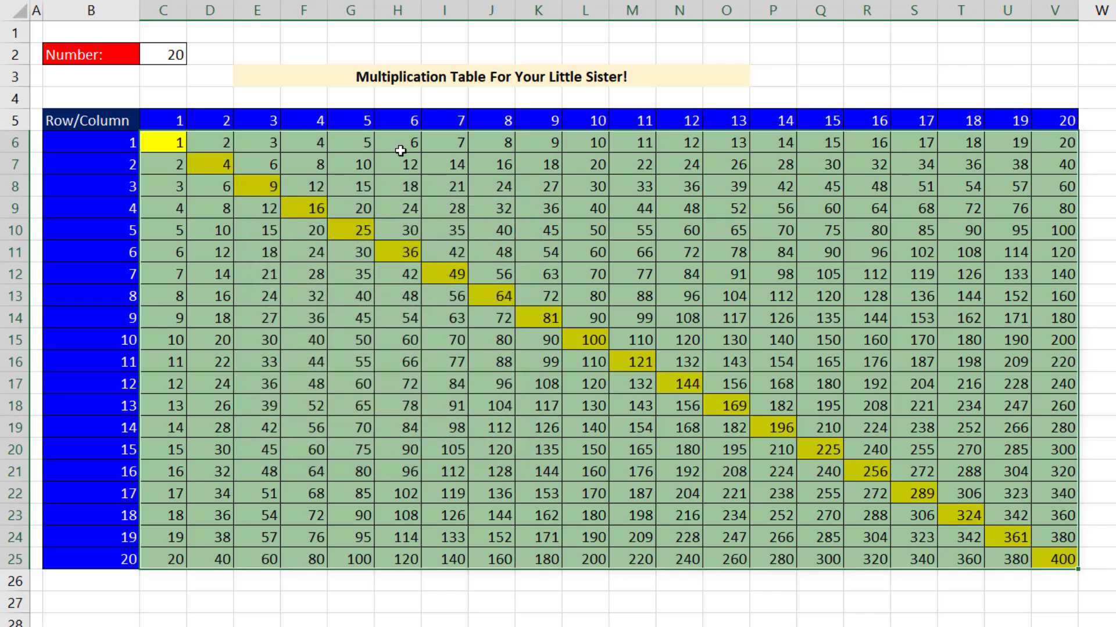
# Set Number to 5 and select C6:V25 to inspect the formatting
pyautogui.click(167, 55)
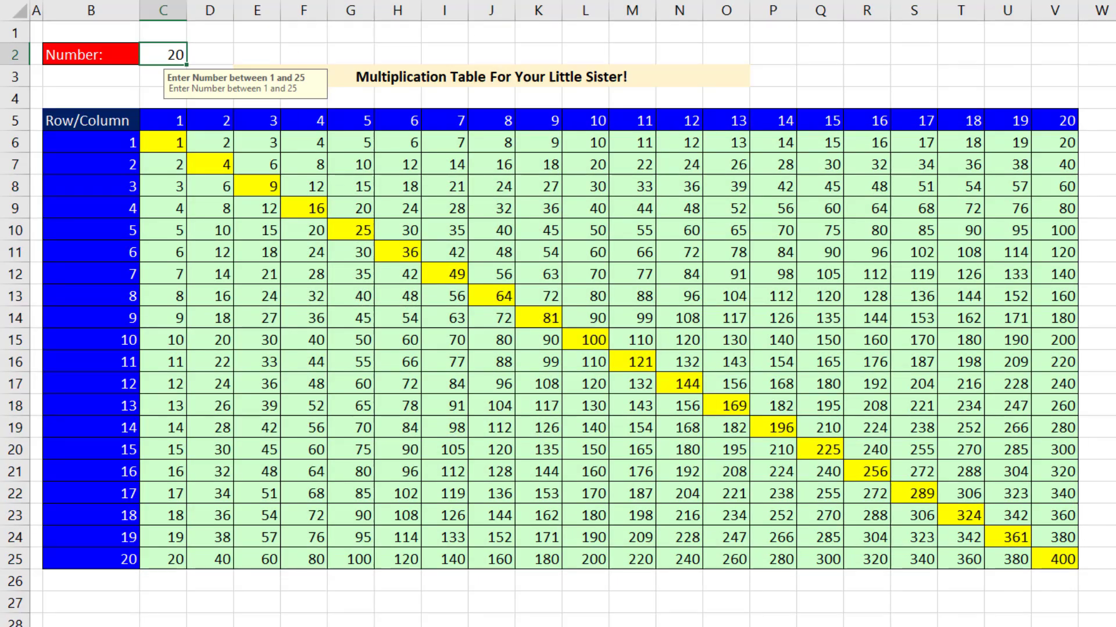
pyautogui.write('5')
pyautogui.hotkey('ctrl', 'Return')
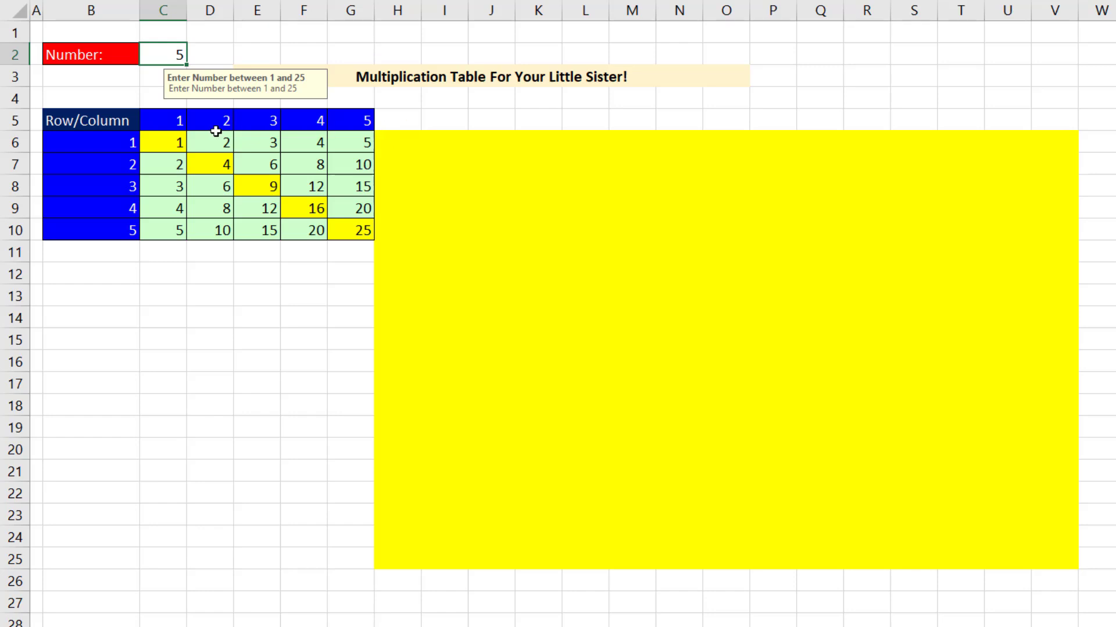
pyautogui.moveTo(165, 141)
pyautogui.mouseDown()
pyautogui.moveTo(951, 480)
pyautogui.moveTo(1046, 553)
pyautogui.mouseUp()
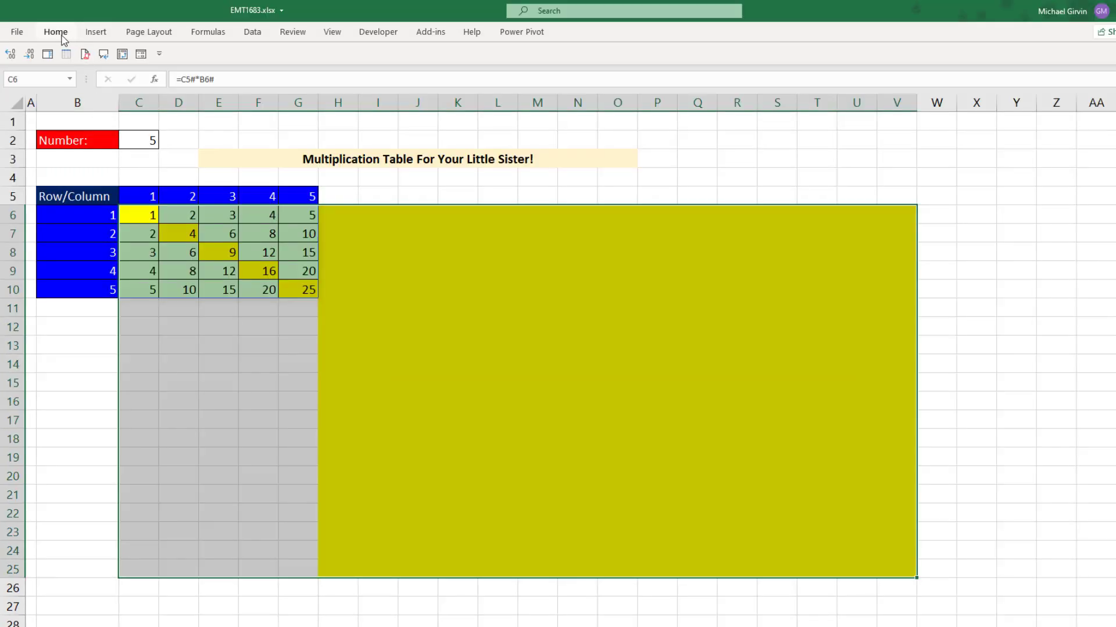
# Open the Conditional Formatting Rules Manager and edit the C6=C$5^2 diagonal rule
pyautogui.click(63, 36)
pyautogui.click(555, 74)
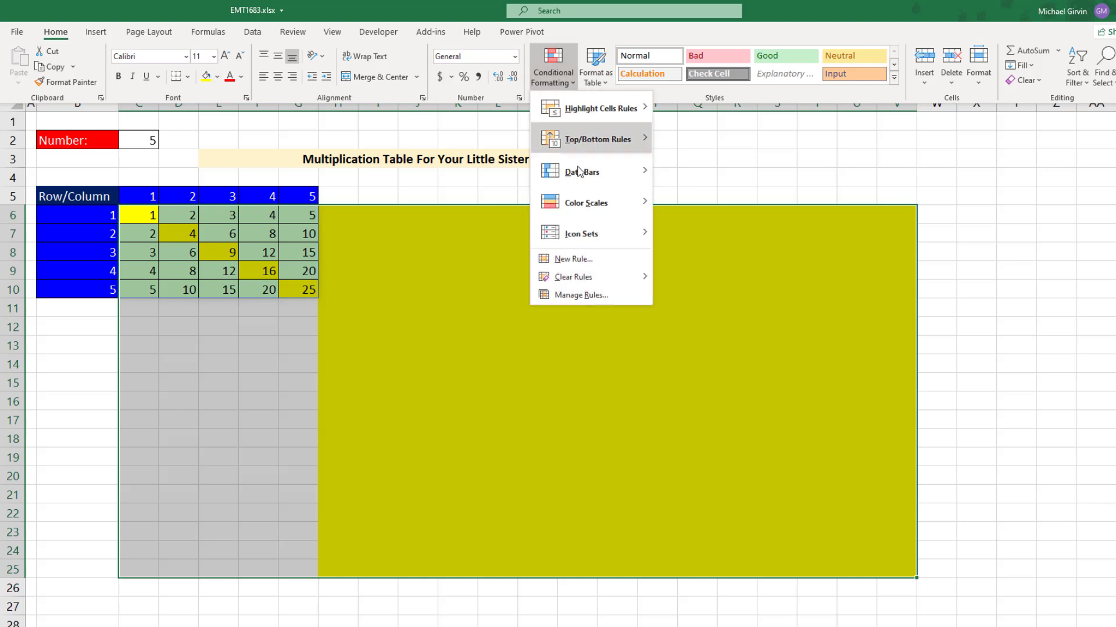
pyautogui.click(581, 295)
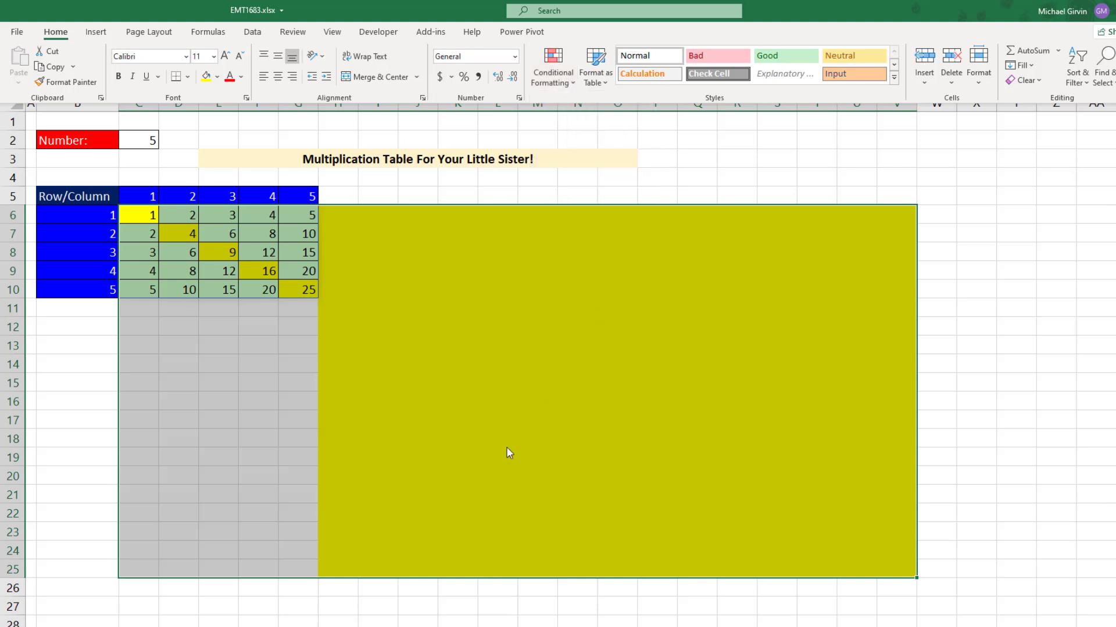
pyautogui.hotkey('alt', 'o')
pyautogui.press('d')
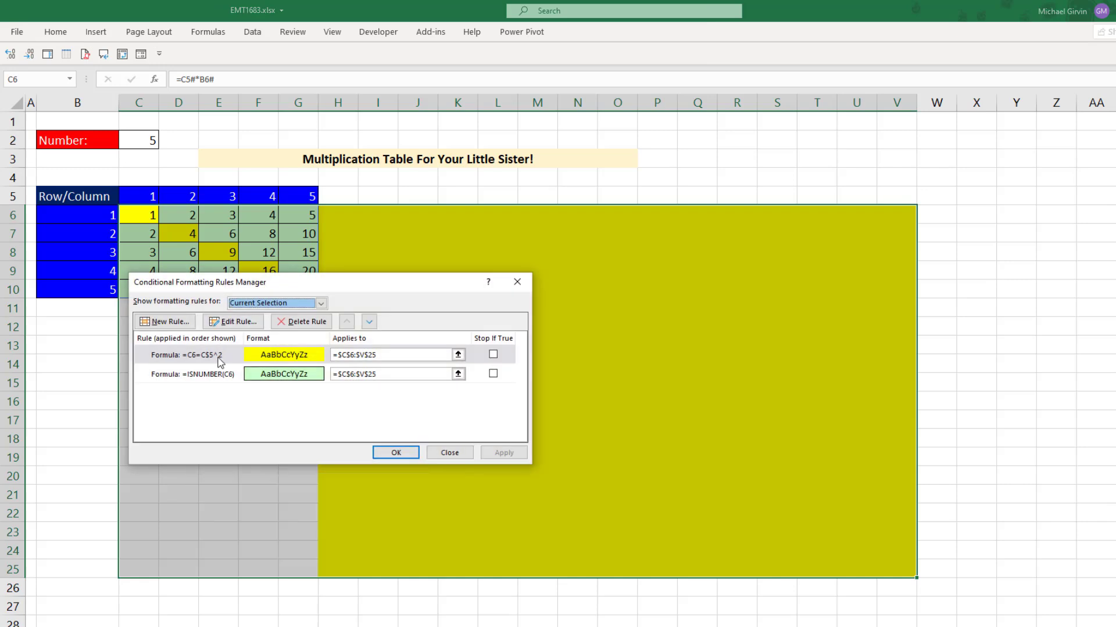
pyautogui.click(221, 360)
pyautogui.hotkey('alt', 'e')
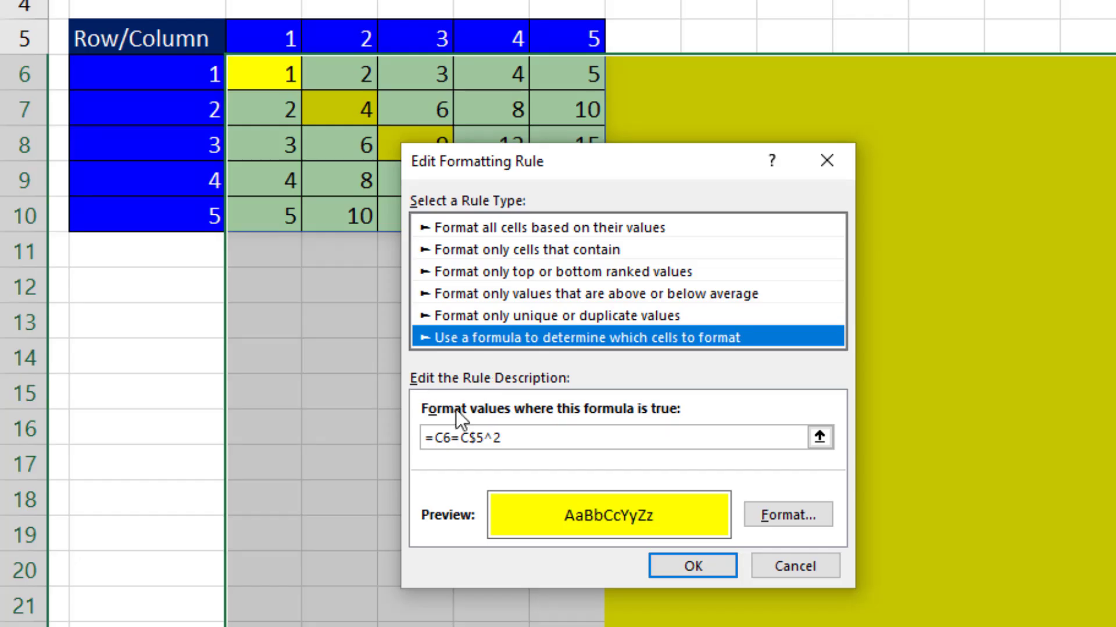
# Change the formula to =AND(C6=C$5^2,C$5<>"") and save the rule
pyautogui.click(228, 405)
pyautogui.write('A')
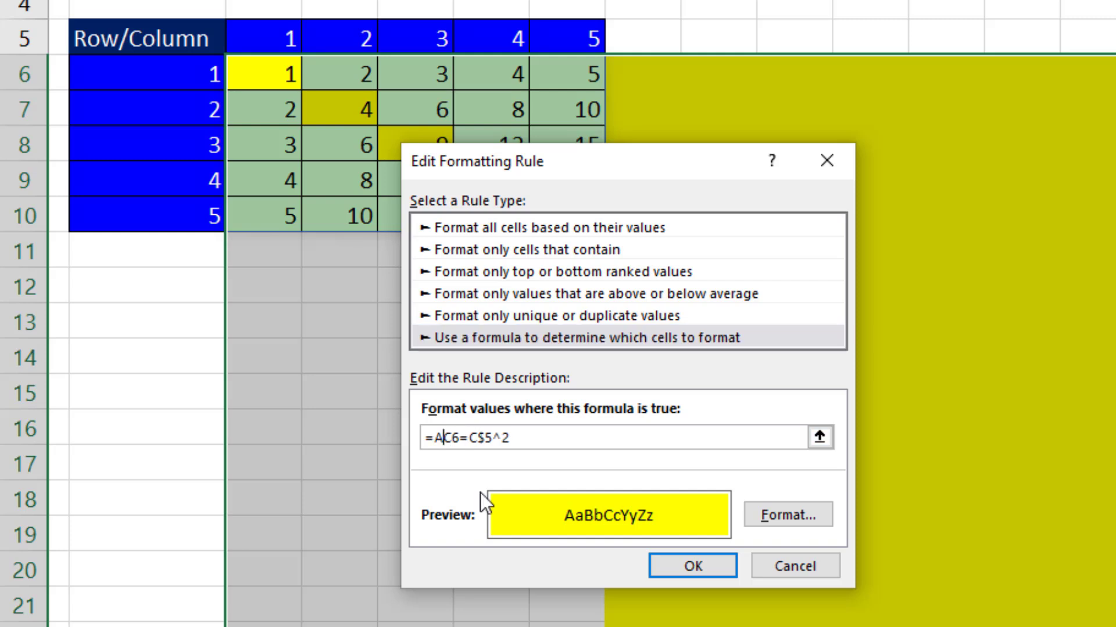
pyautogui.write('ND(')
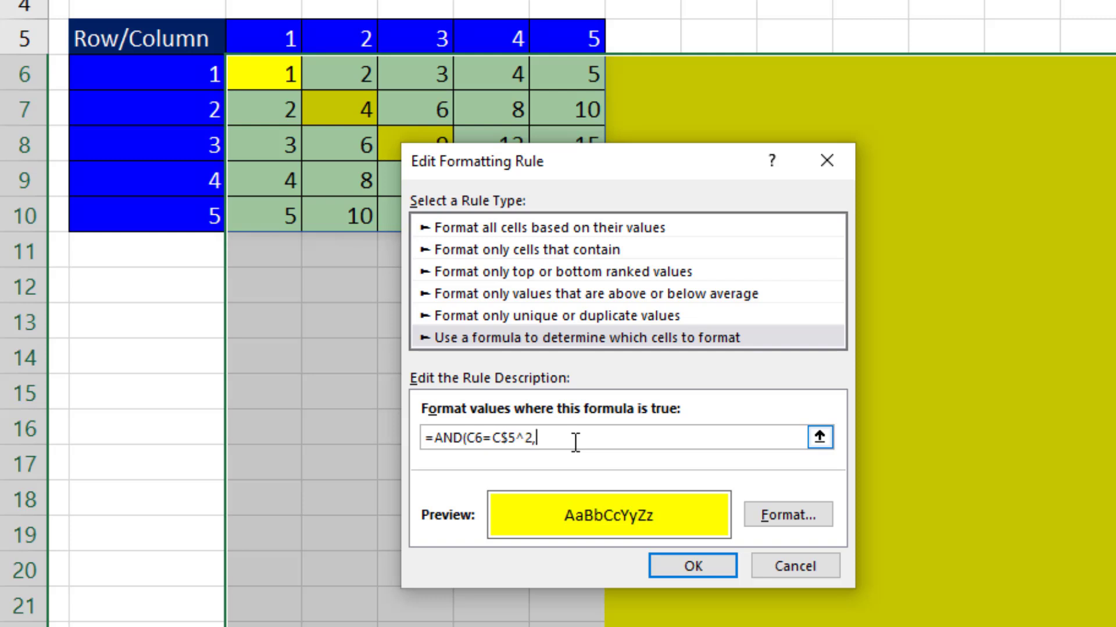
pyautogui.click(263, 36)
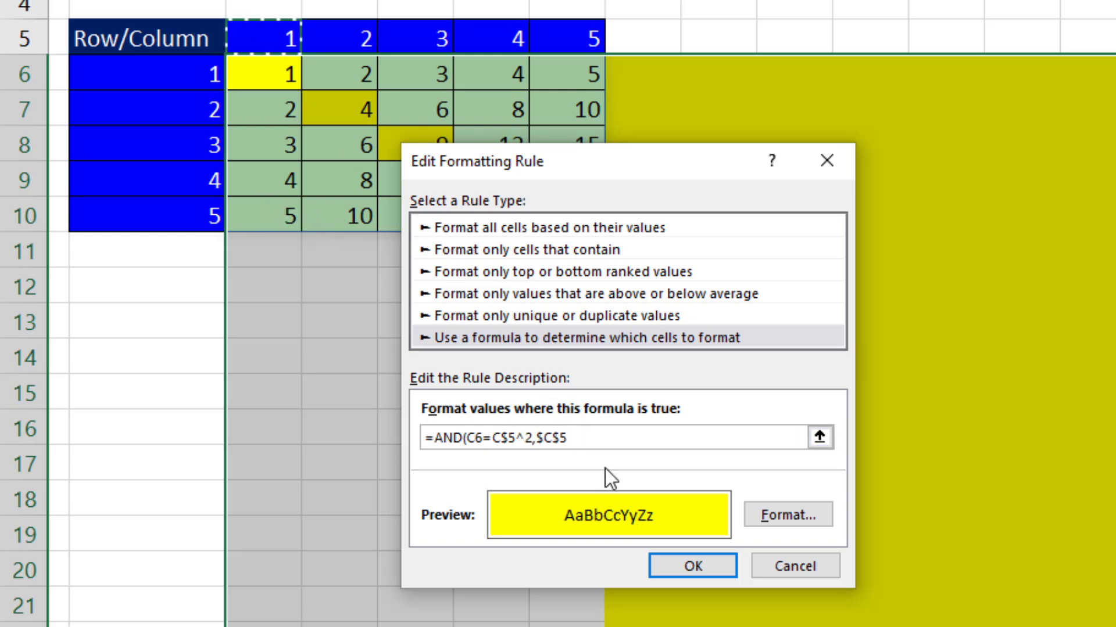
pyautogui.press('F4')
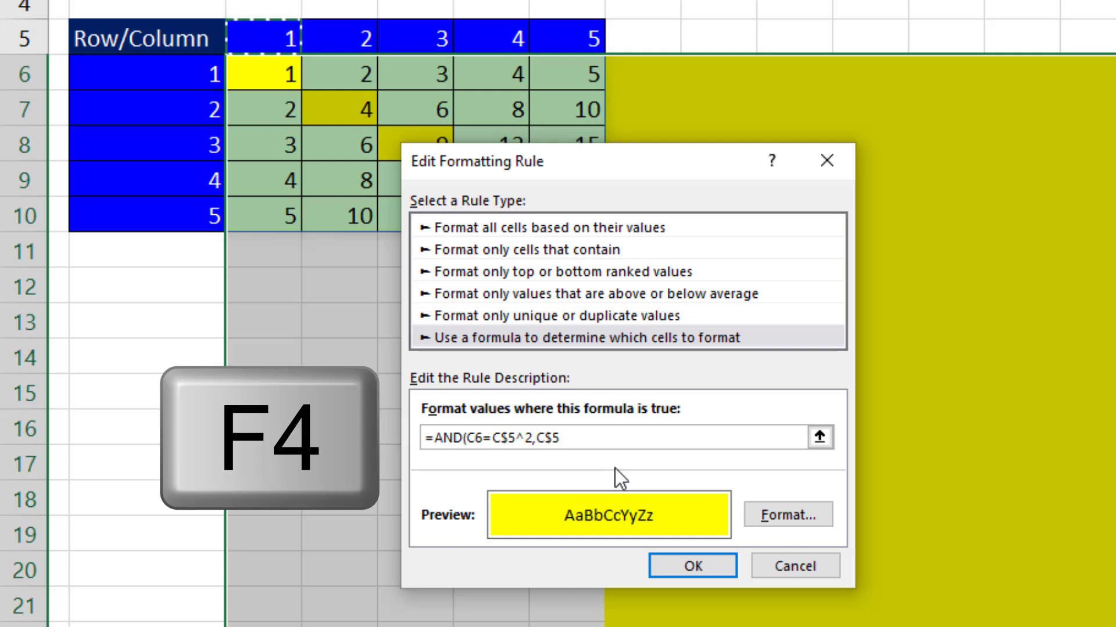
pyautogui.write('<')
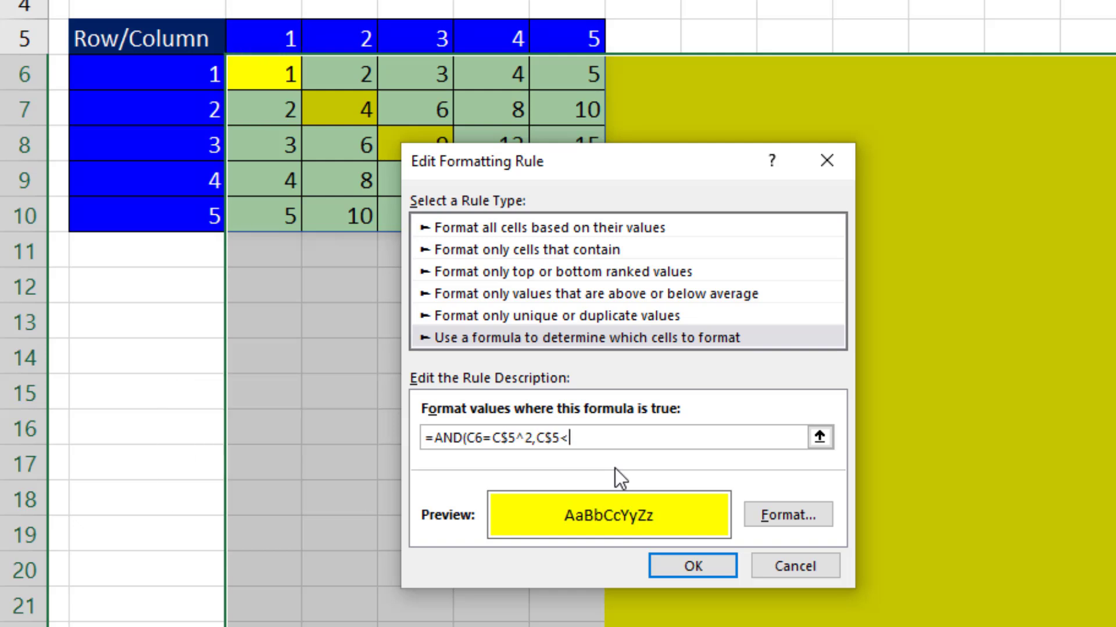
pyautogui.write('>"')
pyautogui.click(697, 565)
# Close the rules manager and set Number to 13
pyautogui.click(753, 525)
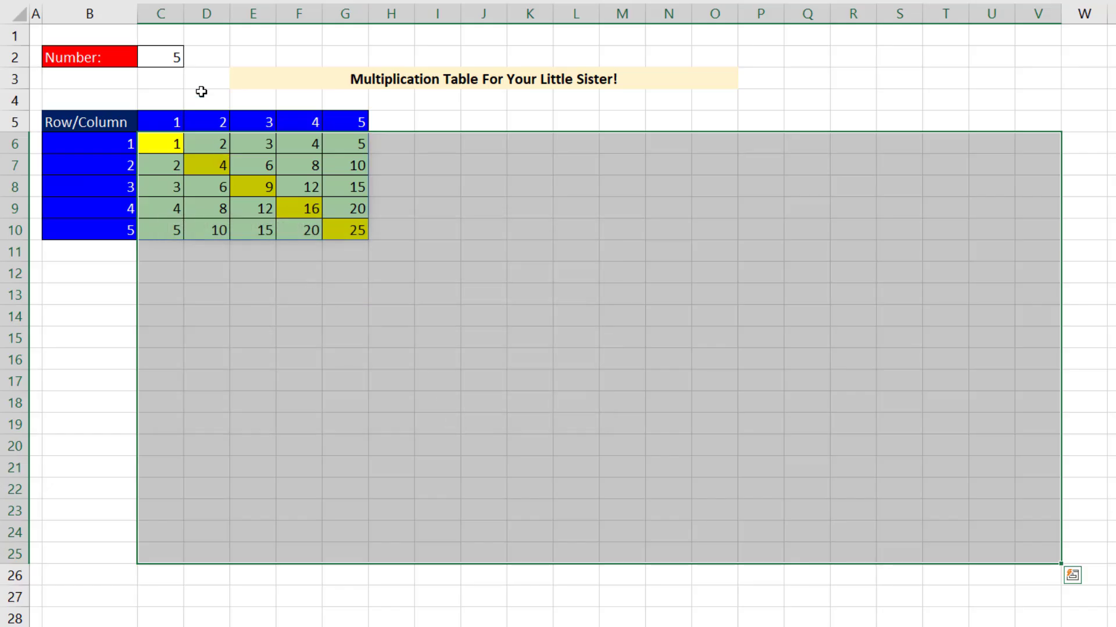
pyautogui.click(177, 58)
pyautogui.write('13')
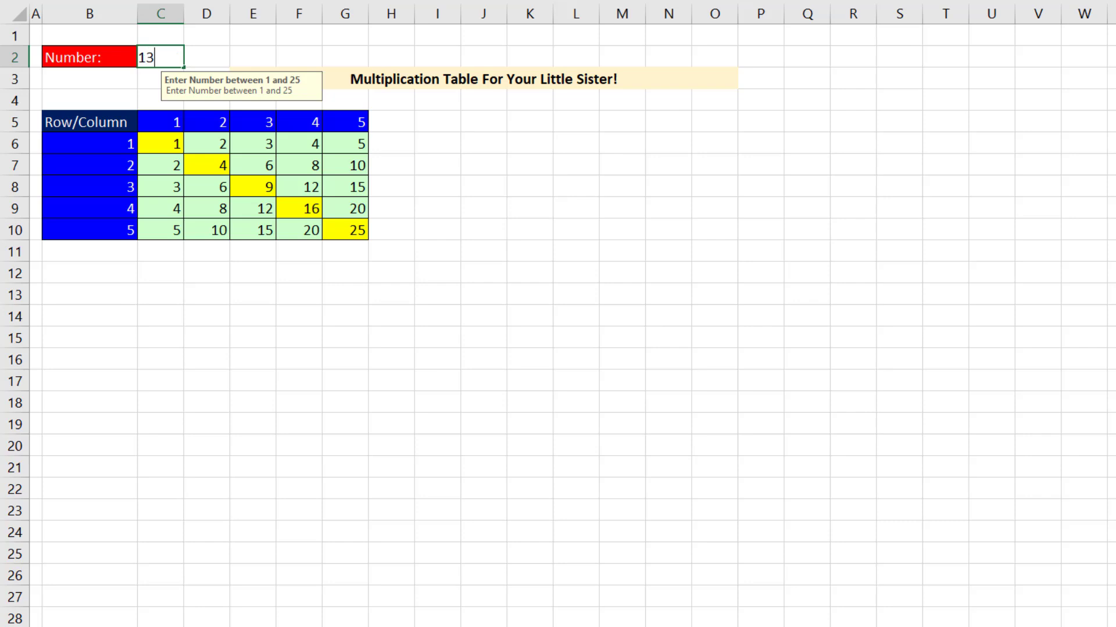
pyautogui.hotkey('ctrl', 'Return')
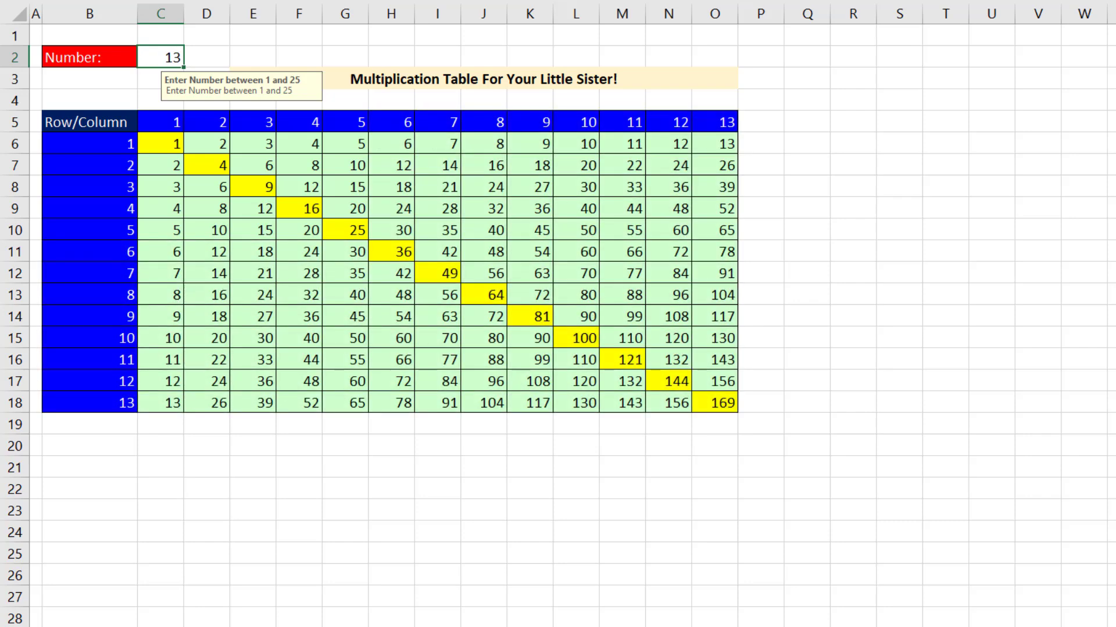
# Review the spill formulas in B6, C5 and C6 without changing them
pyautogui.doubleClick(109, 144)
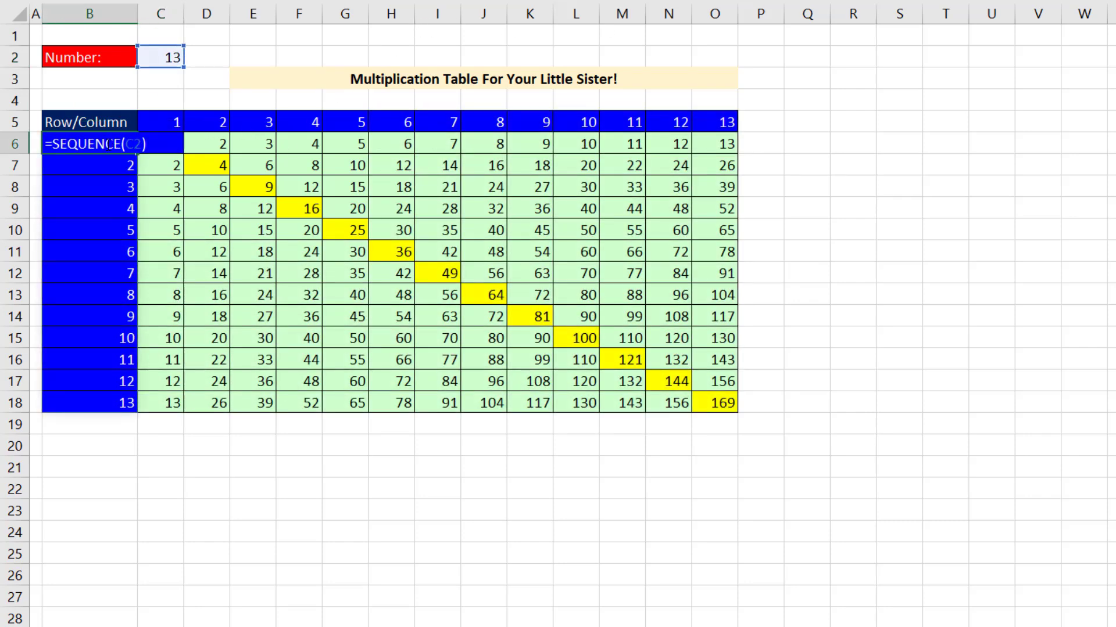
pyautogui.click(162, 122)
pyautogui.doubleClick(163, 122)
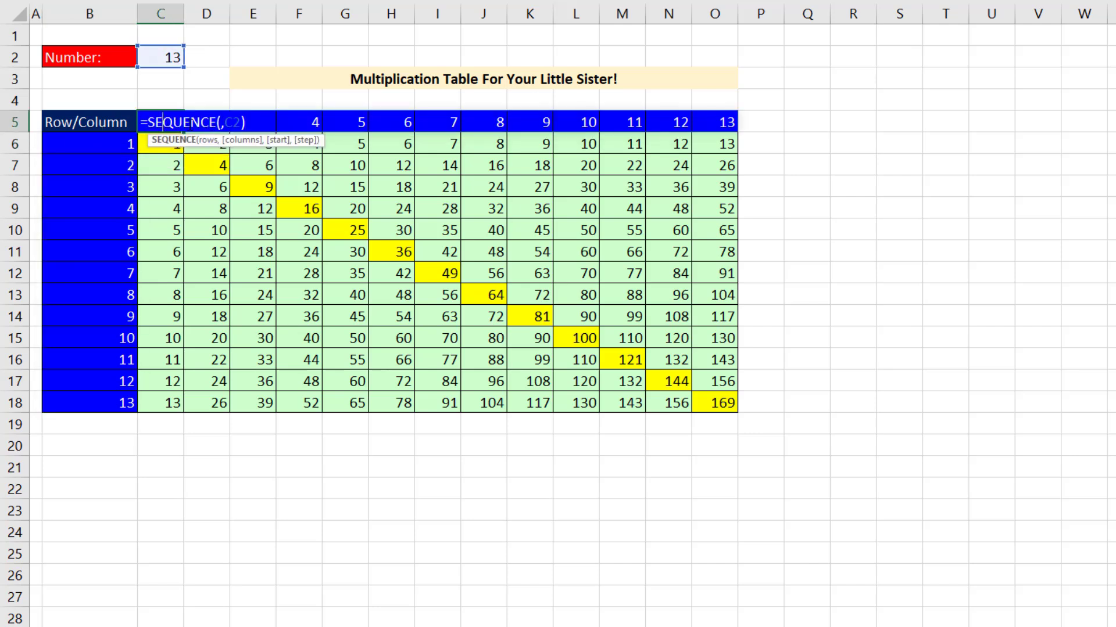
pyautogui.press('Escape')
pyautogui.doubleClick(161, 143)
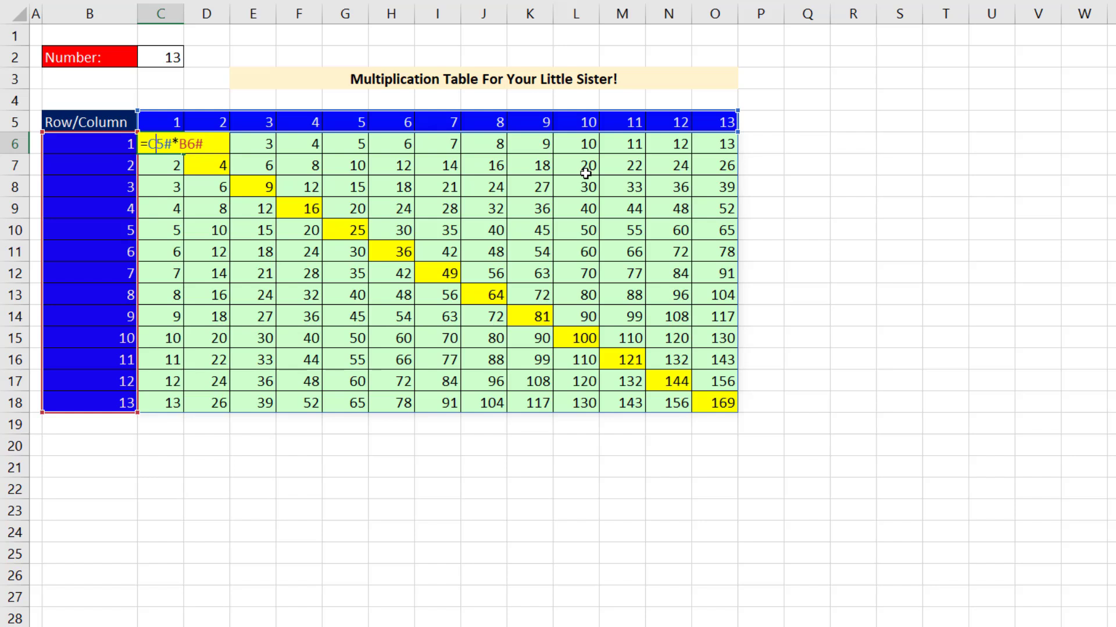
pyautogui.press('Escape')
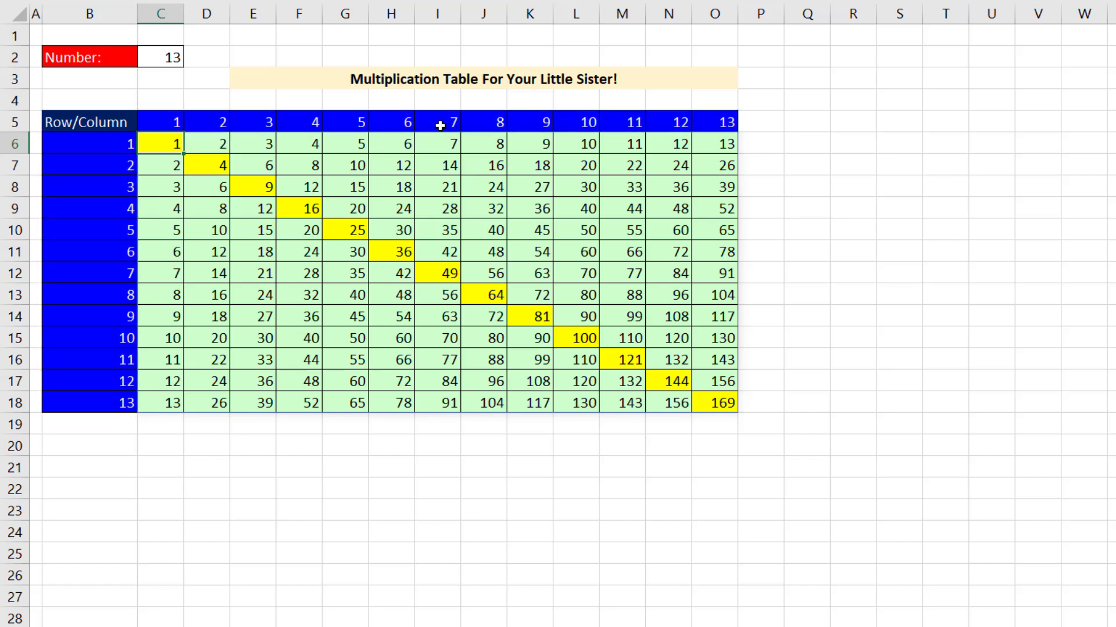